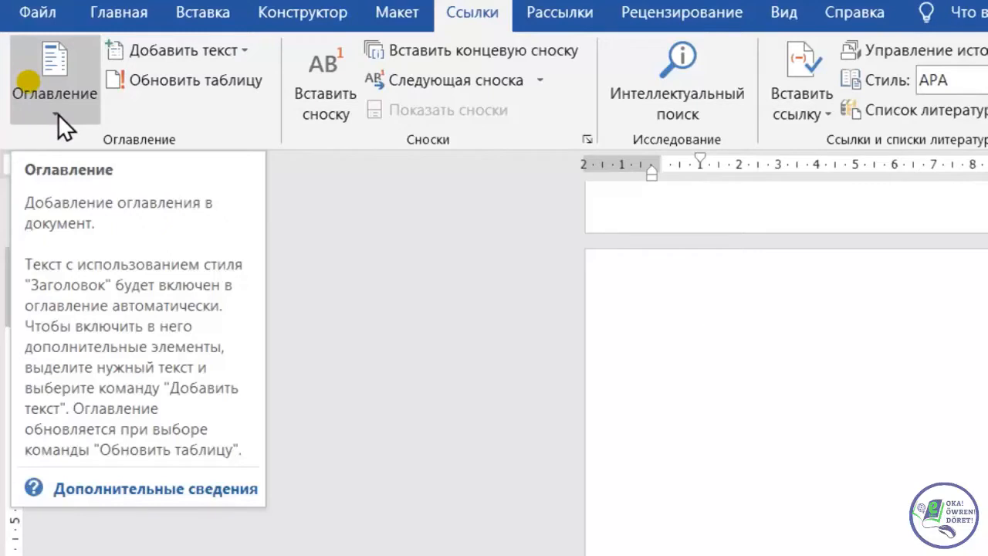
Step: Insert the built-in "Автособираемое оглавление 1" table of contents on the blank second page and dismiss the notice
click(58, 114)
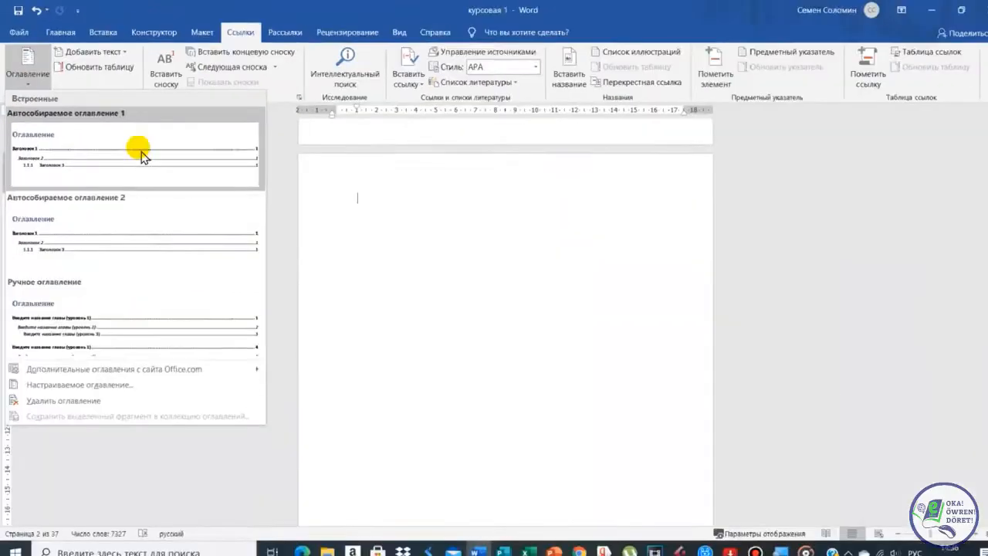
click(239, 241)
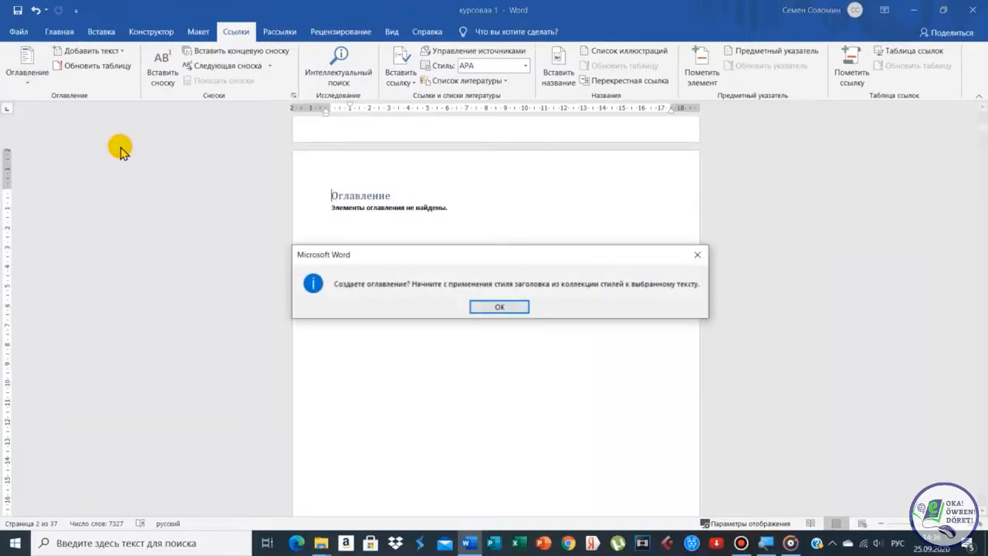
click(498, 306)
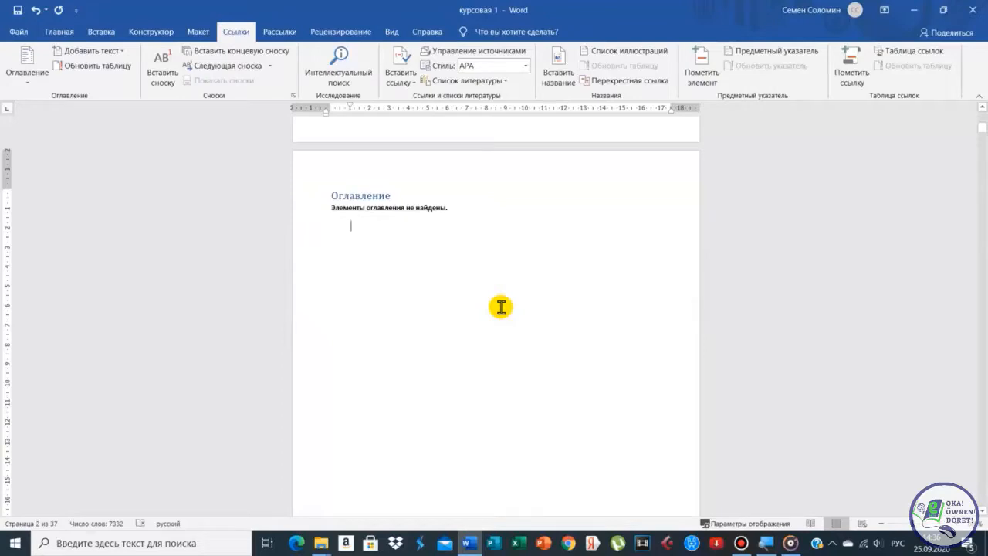
Step: Show several pages at once and add the heading "ВВЕДЕНИЕ" to the table of contents as "Уровень 1"
click(393, 32)
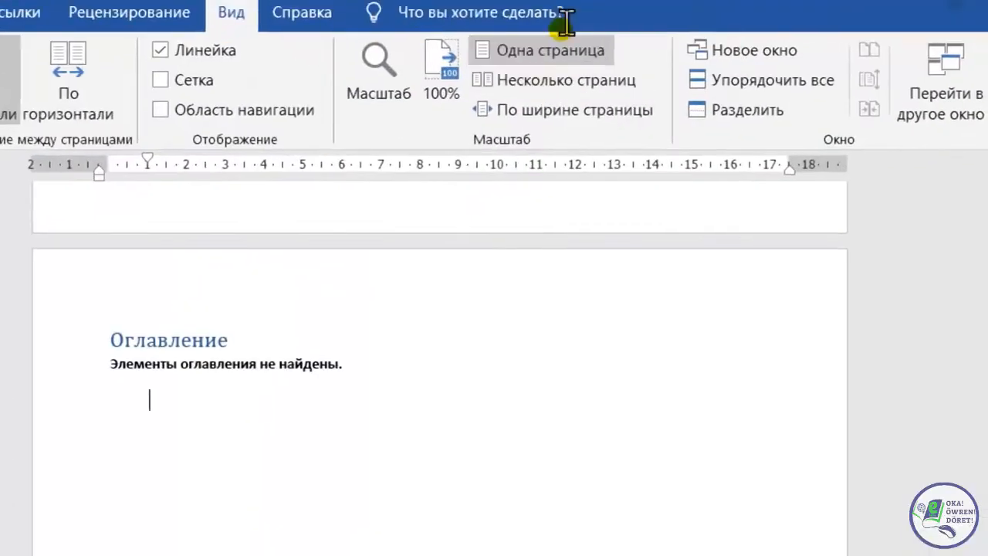
click(539, 75)
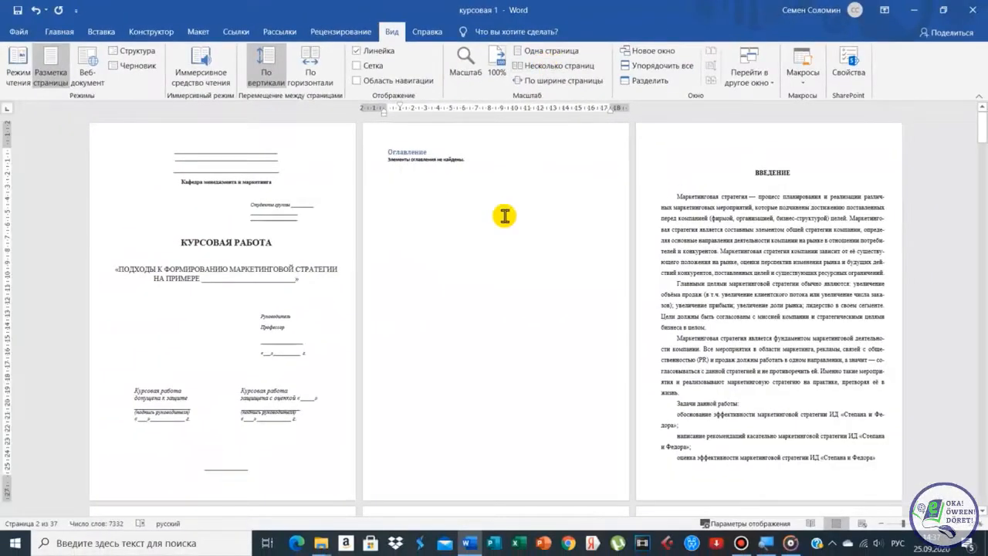
double_click(774, 153)
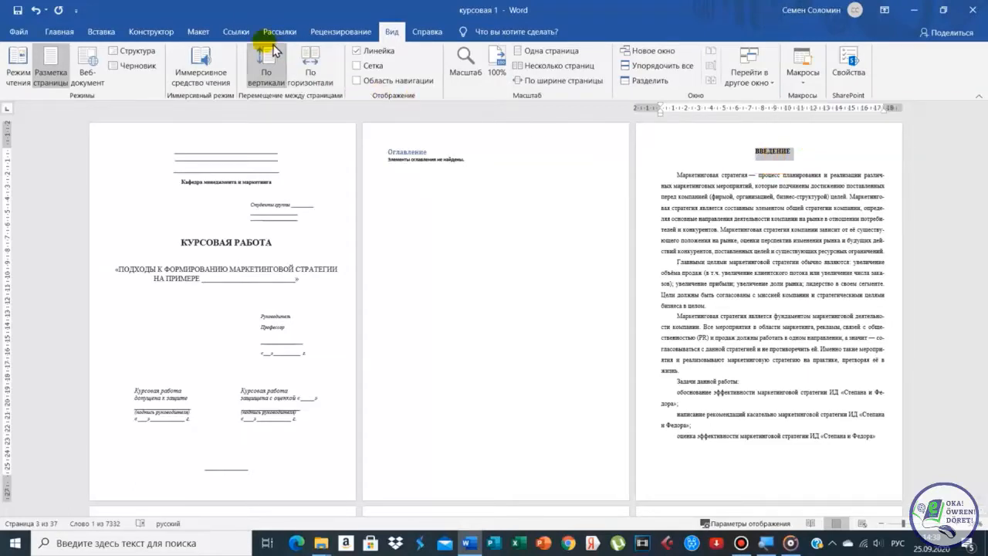
click(238, 34)
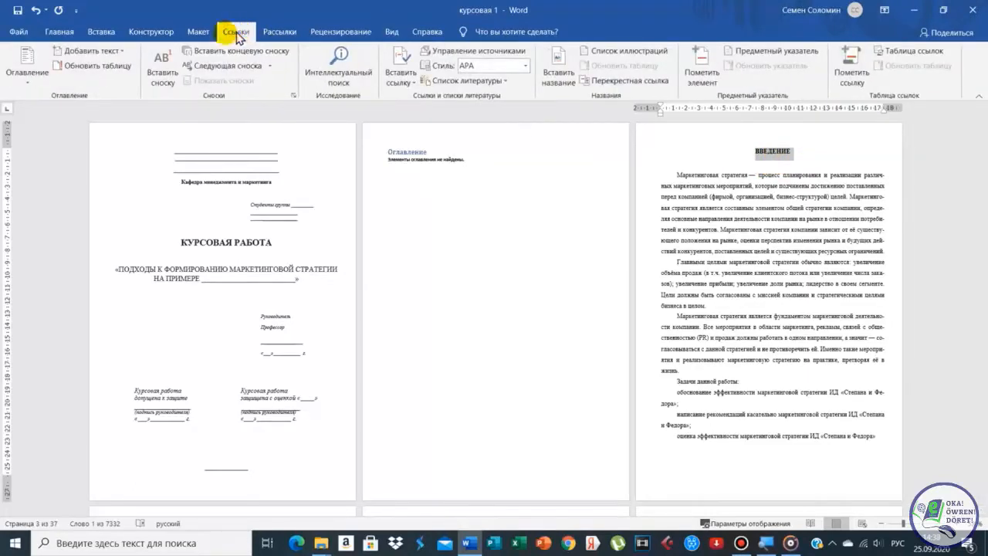
click(119, 52)
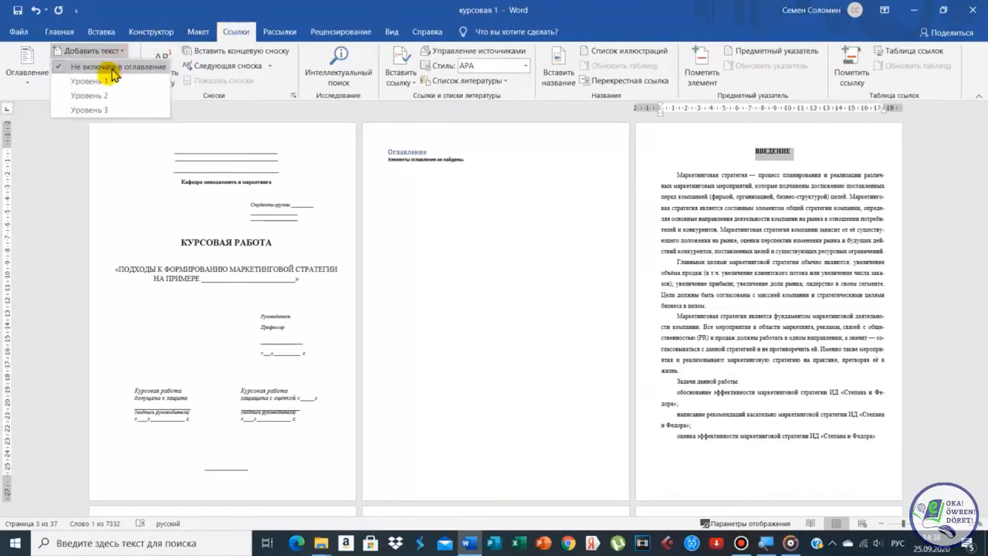
click(100, 81)
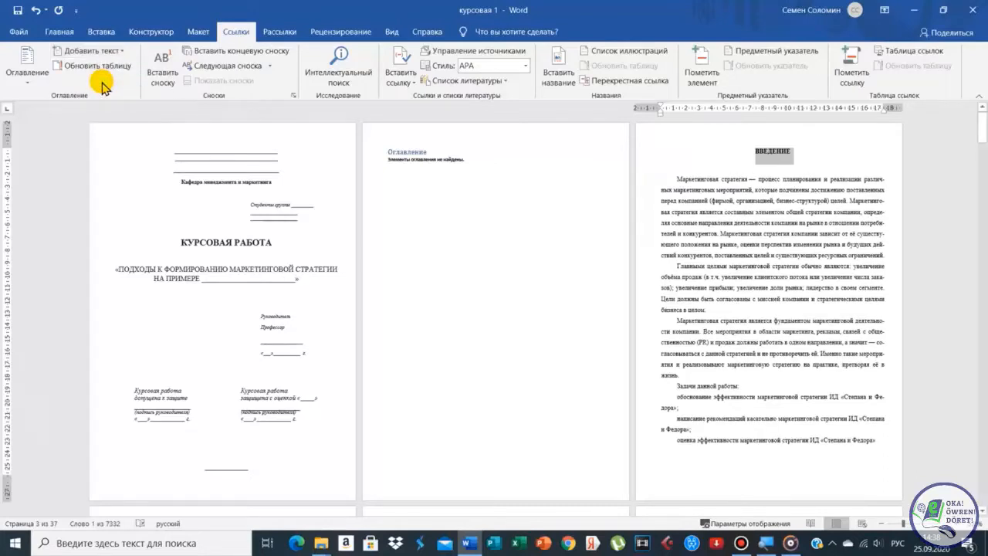
Step: Update the table of contents on the second page to include the newly marked heading
click(424, 160)
click(424, 160)
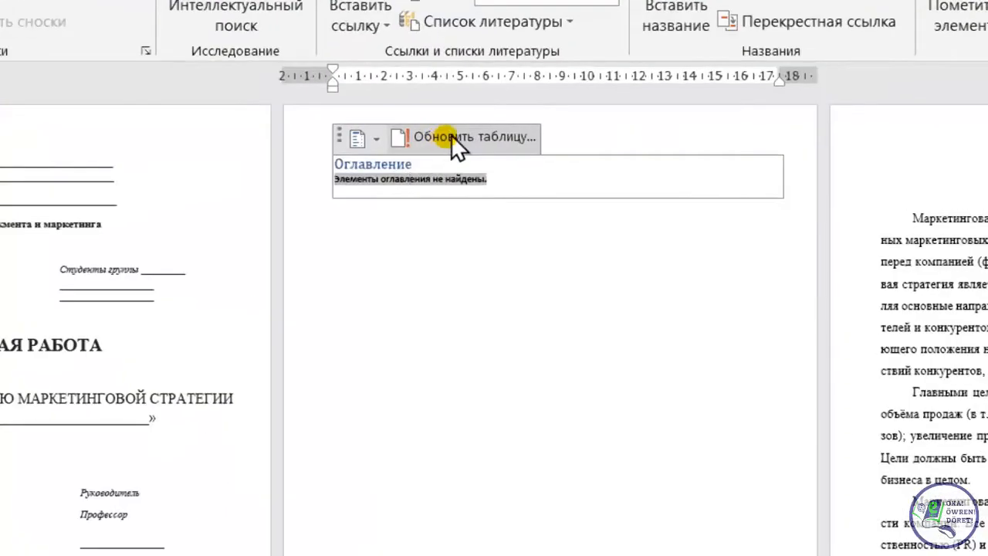
click(453, 136)
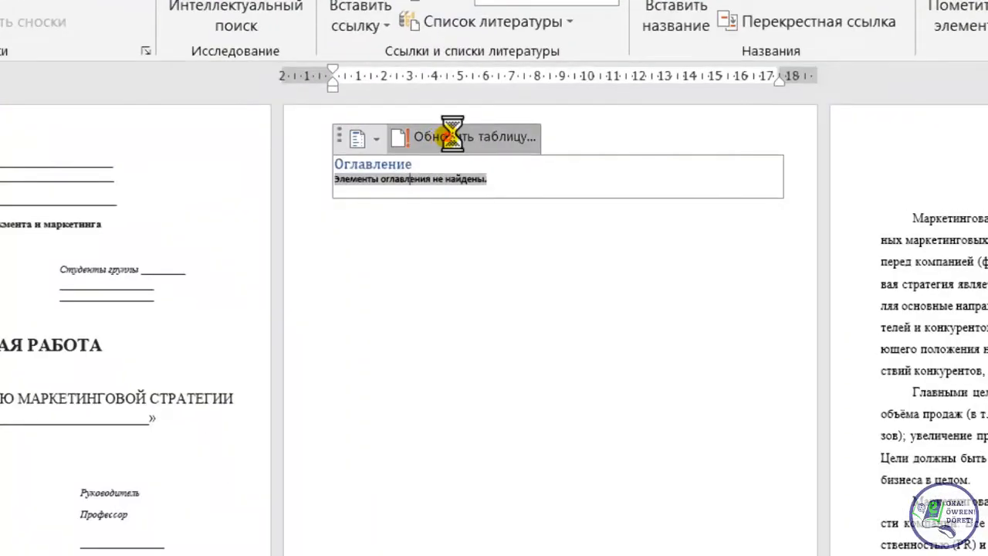
click(470, 229)
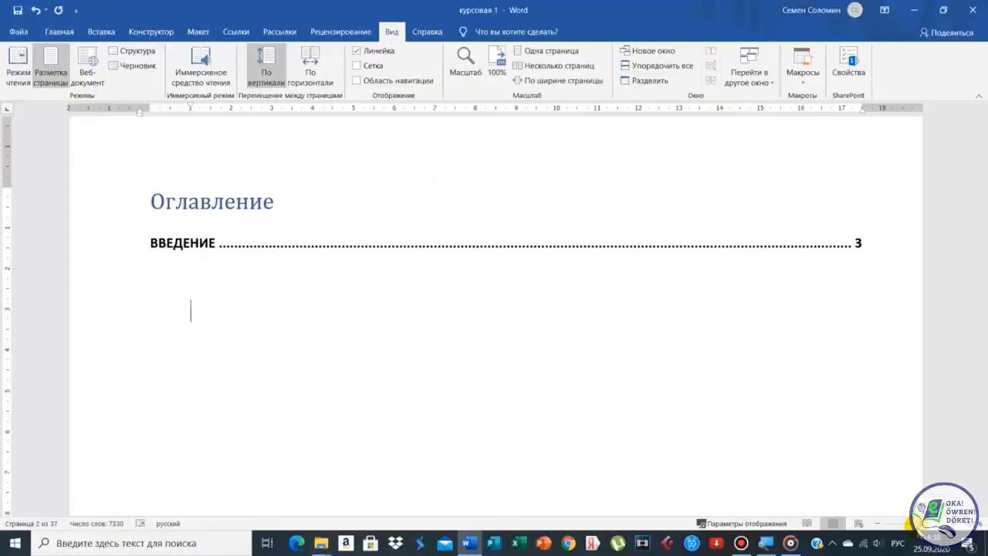
Step: Return to the multi-page view and add the heading "ТЕОРЕТИЧЕСКИЙ РАЗДЕЛ" to the table of contents as "Уровень 1"
click(914, 525)
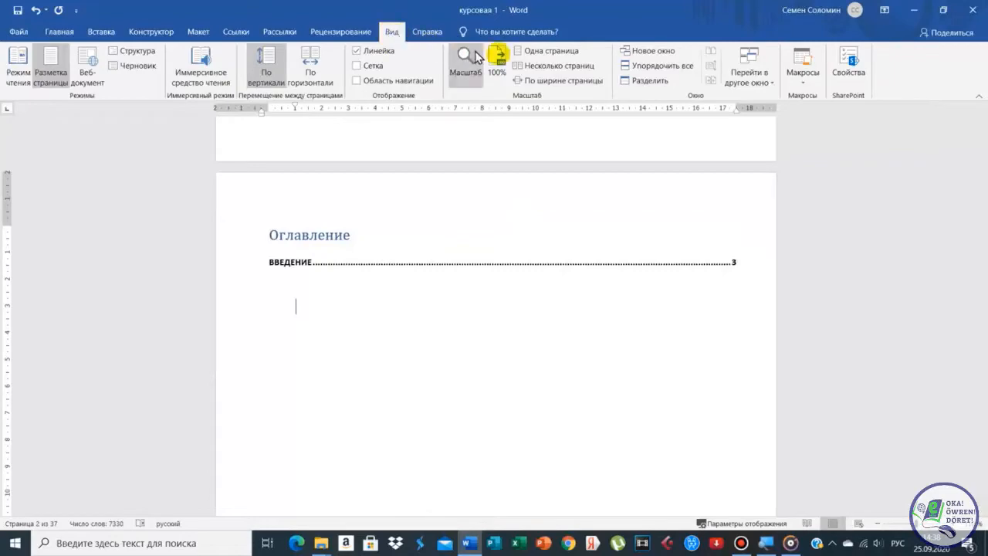
click(555, 66)
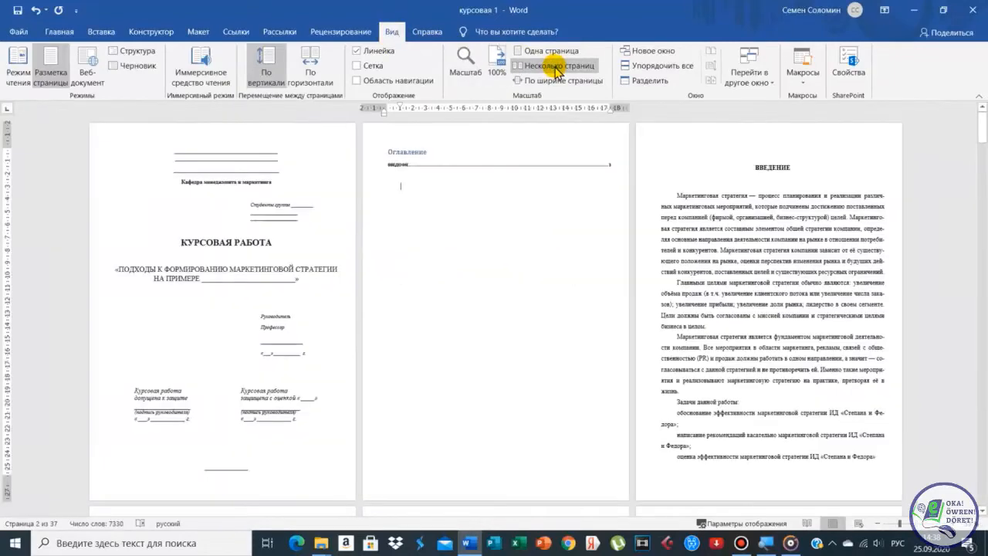
scroll(408, 401, down, 2)
scroll(409, 401, down, 2)
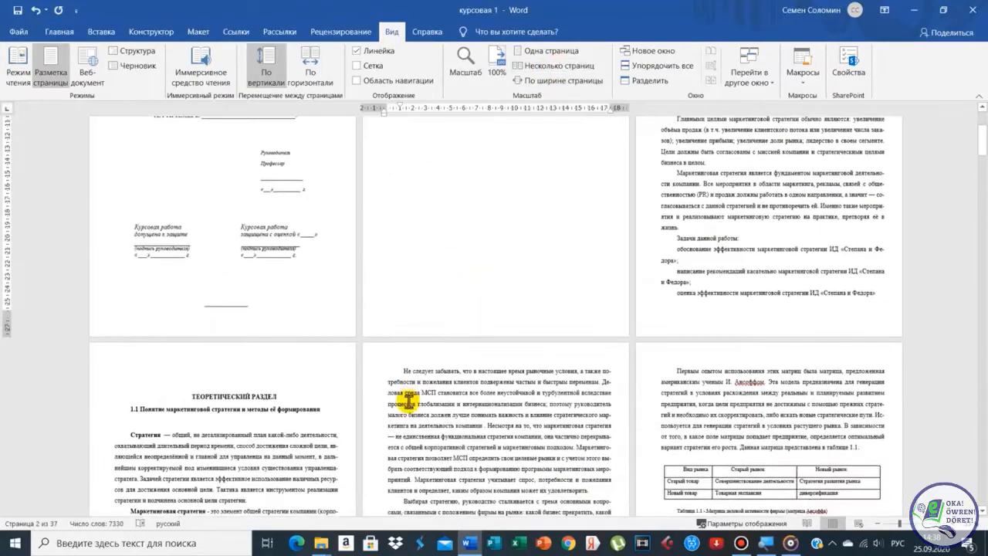
triple_click(220, 394)
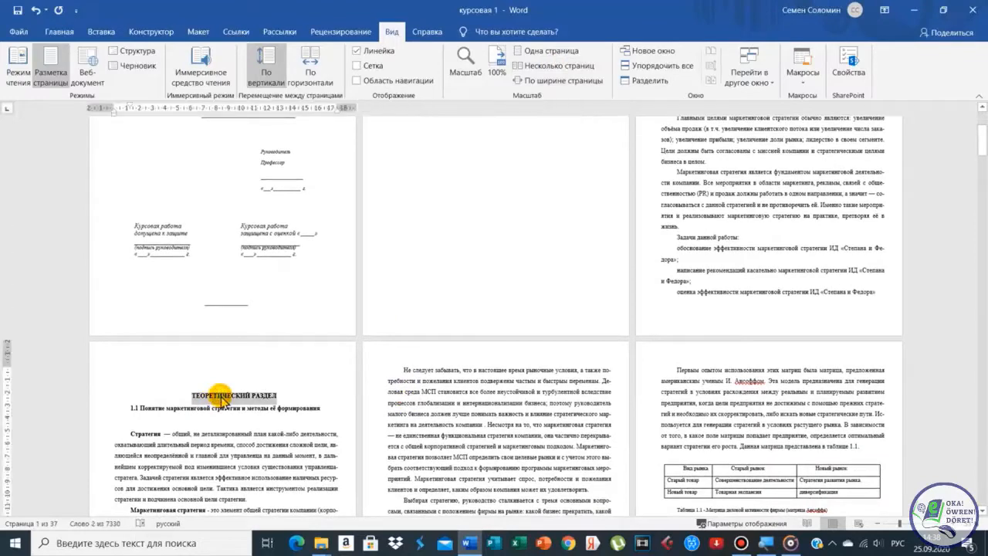
click(233, 35)
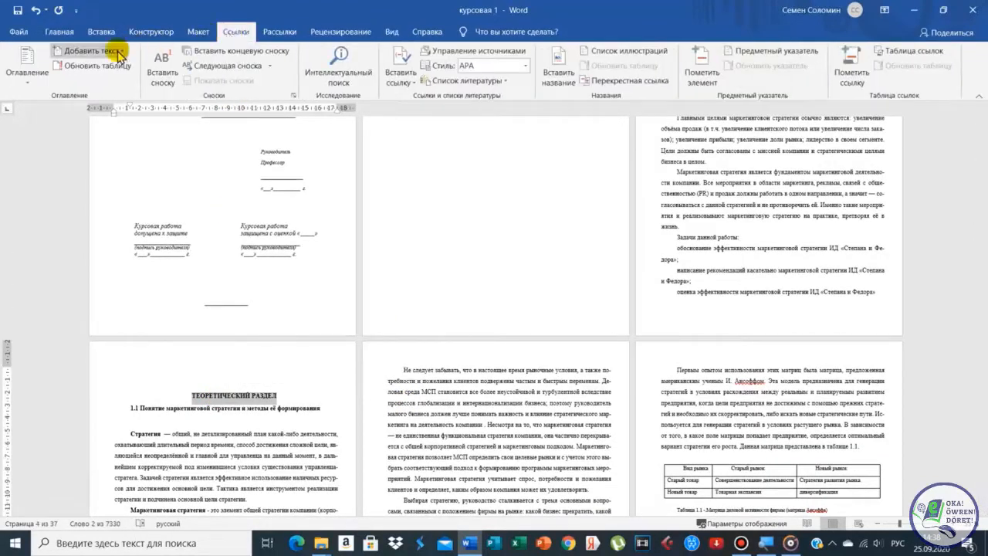
click(91, 50)
click(102, 82)
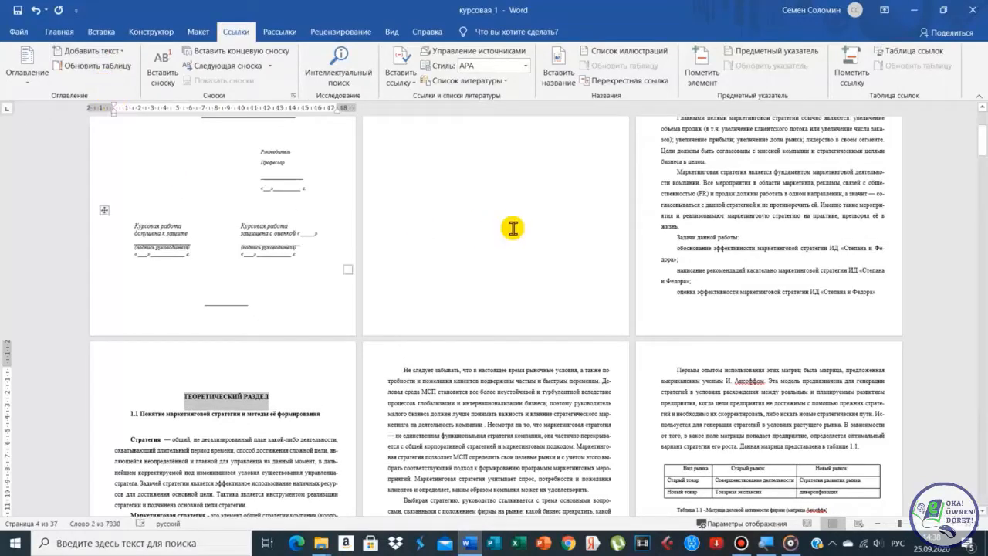
Step: Add the subheading "1.1 Понятие маркетинговой стратегии и методы её формирования" to the table of contents as "Уровень 2"
click(257, 414)
scroll(230, 314, down, 2)
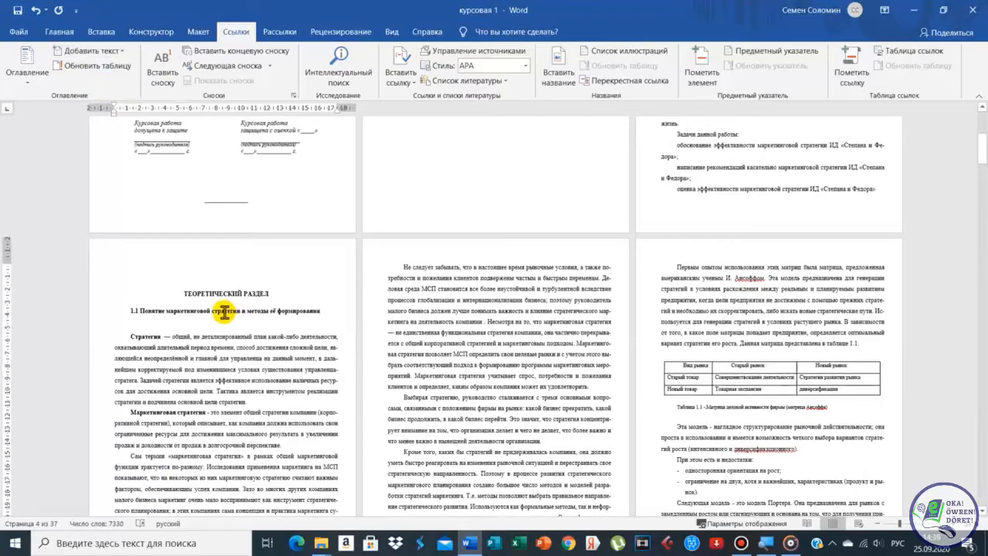
triple_click(224, 312)
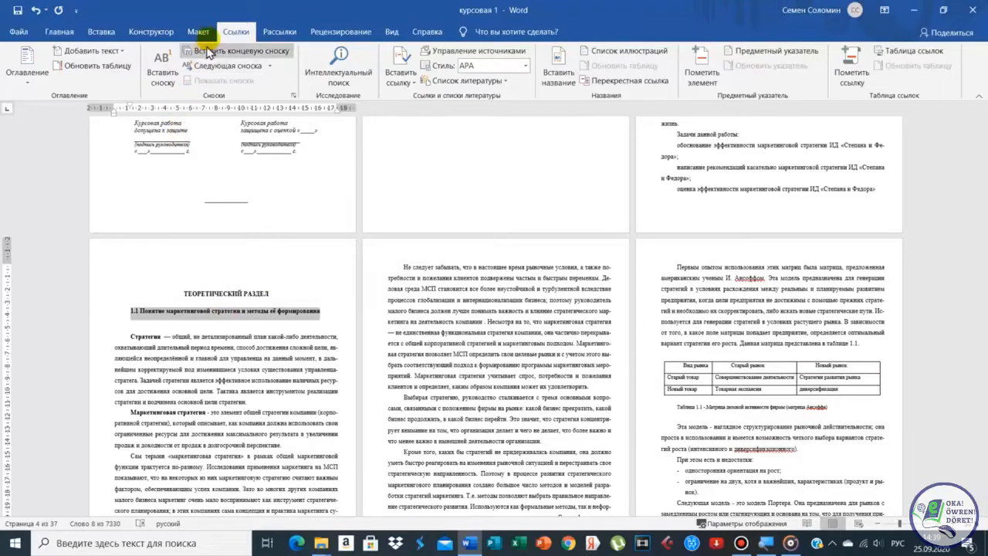
click(121, 51)
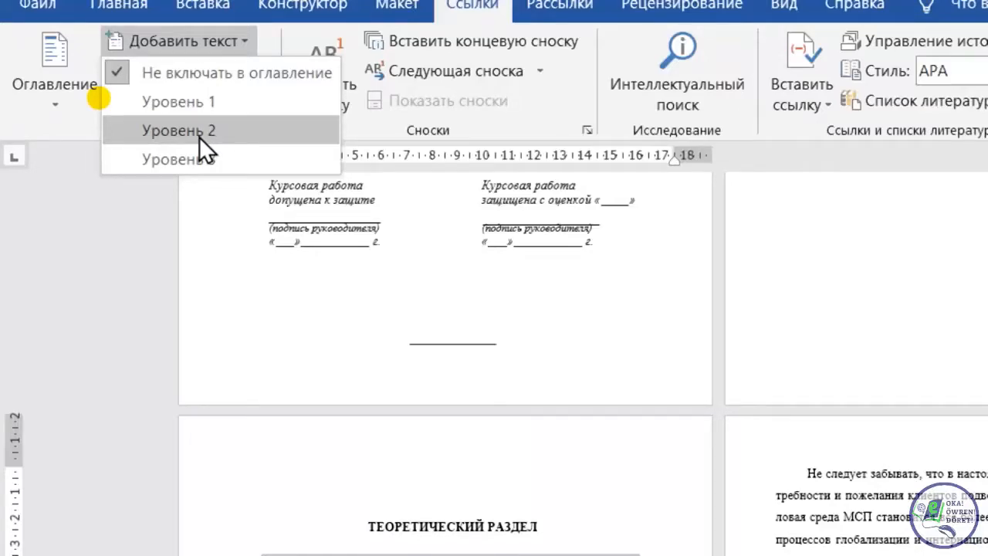
click(199, 134)
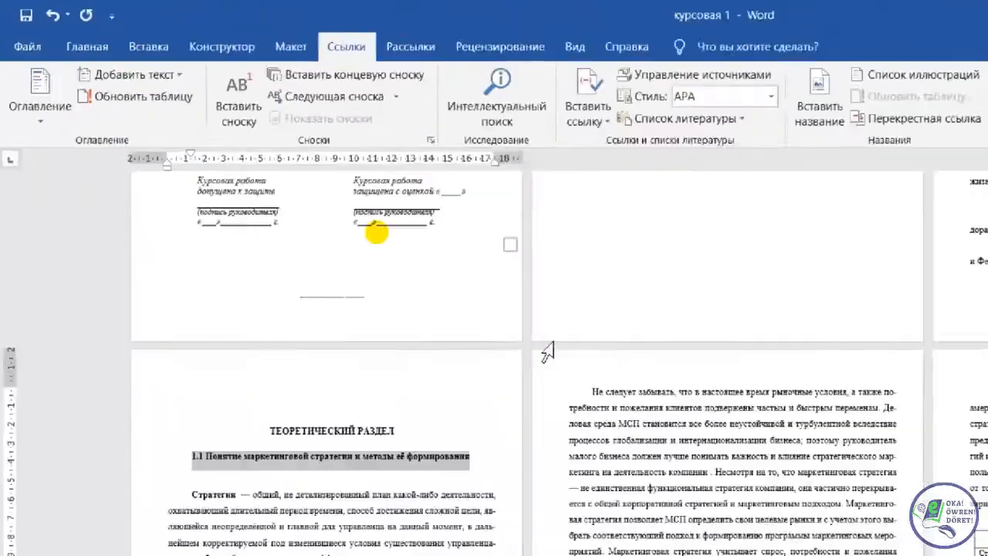
Step: Update the table of contents on the second page using the "обновить целиком" option
click(532, 232)
scroll(532, 231, up, 8)
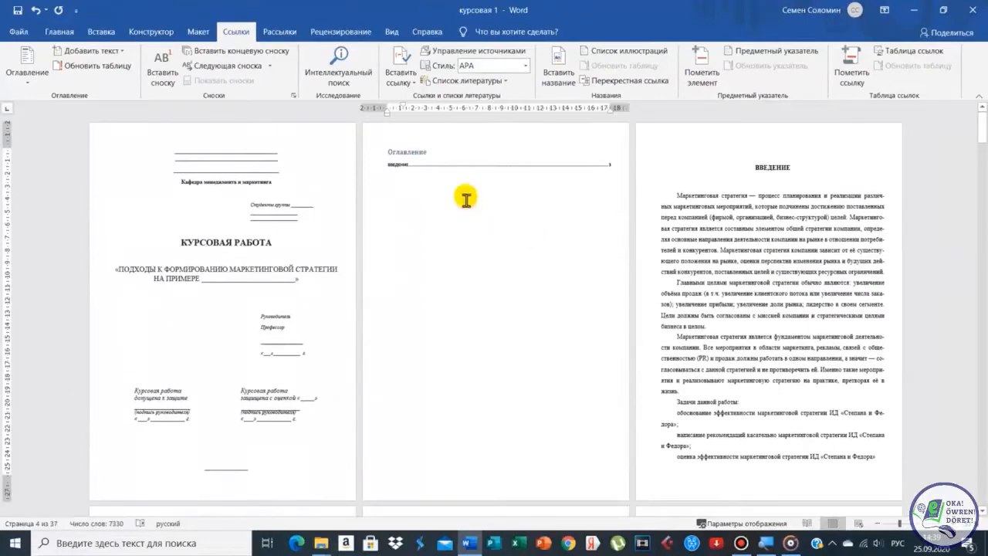
click(458, 158)
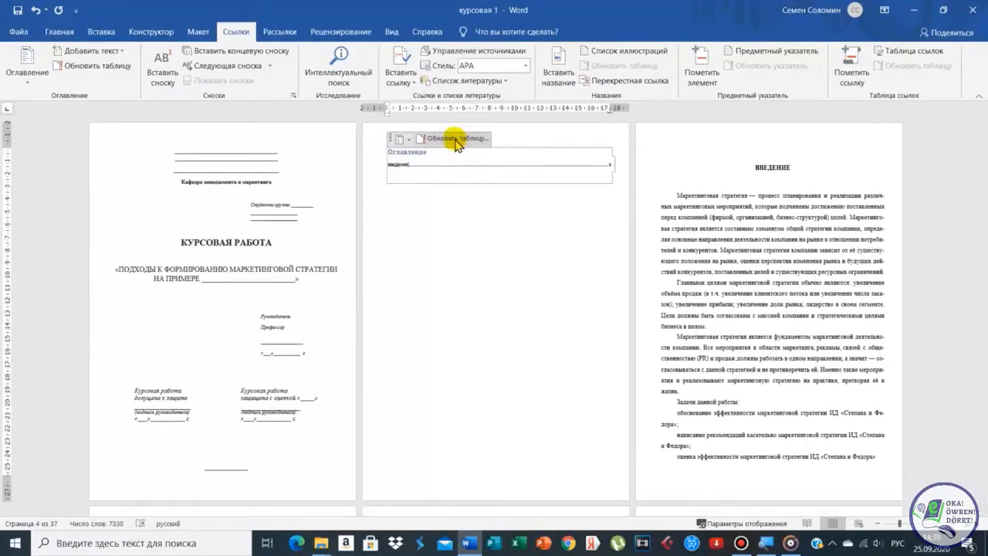
click(457, 141)
click(434, 266)
click(485, 285)
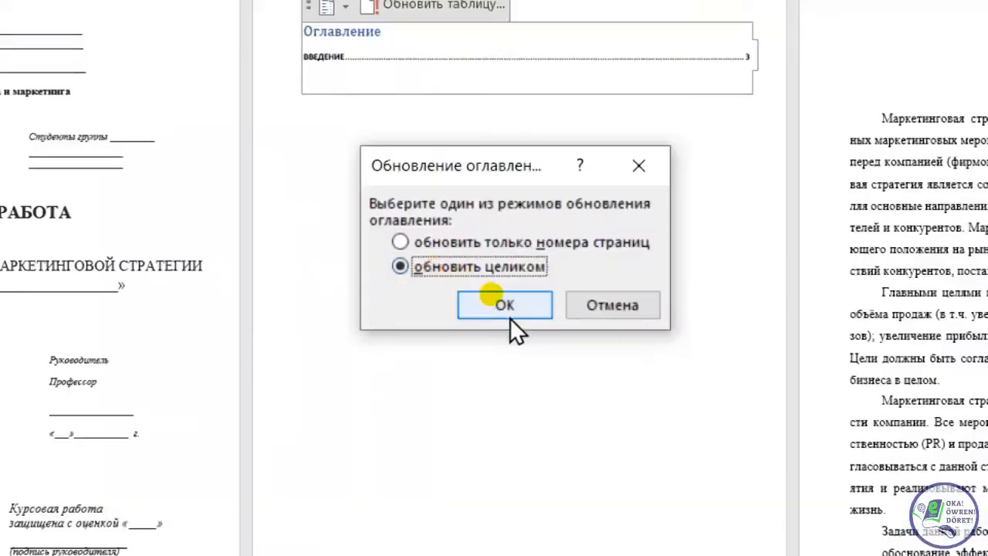
click(512, 304)
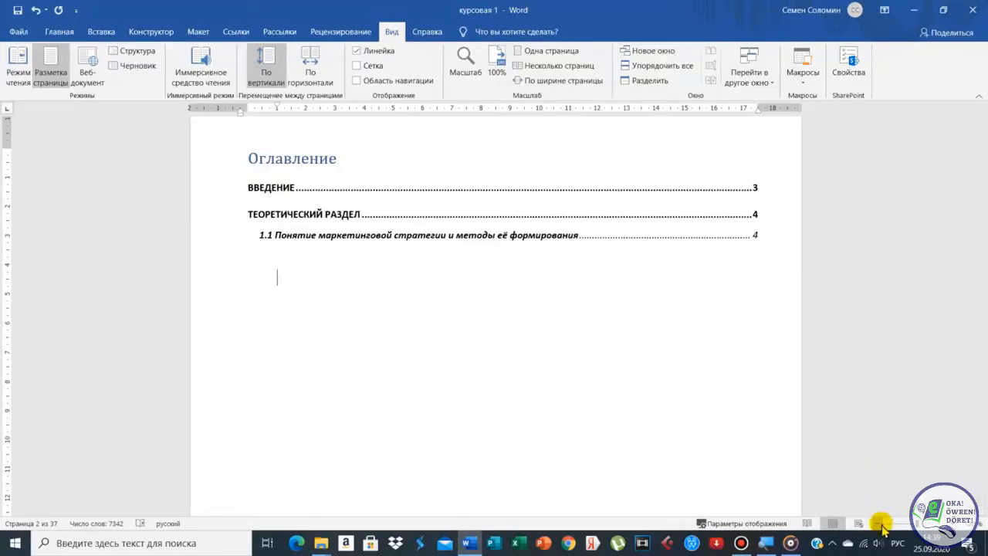
Step: Add the subheading "1.2 Виды и классификация маркетинговых стратегий" to the table of contents as "Уровень 2"
drag(981, 180, 977, 216)
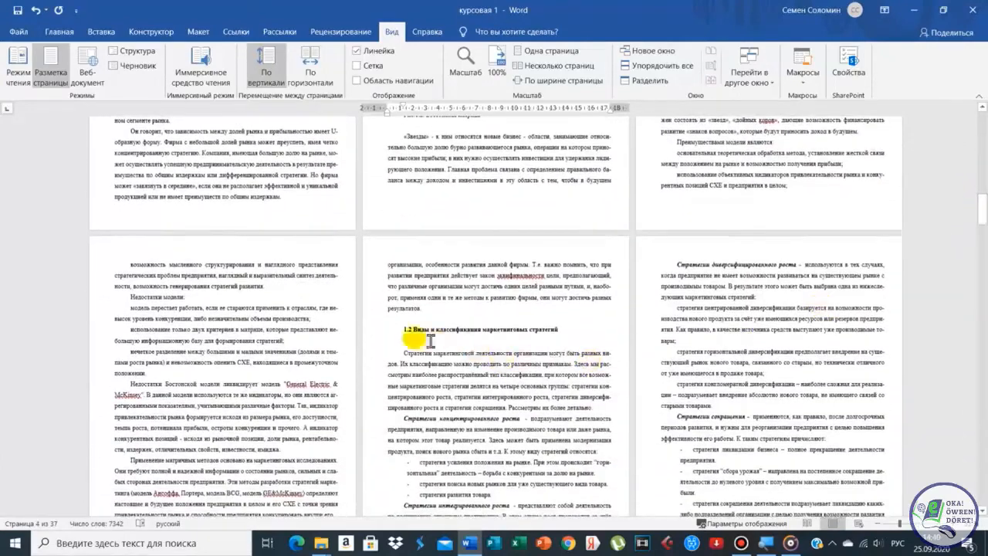
click(402, 331)
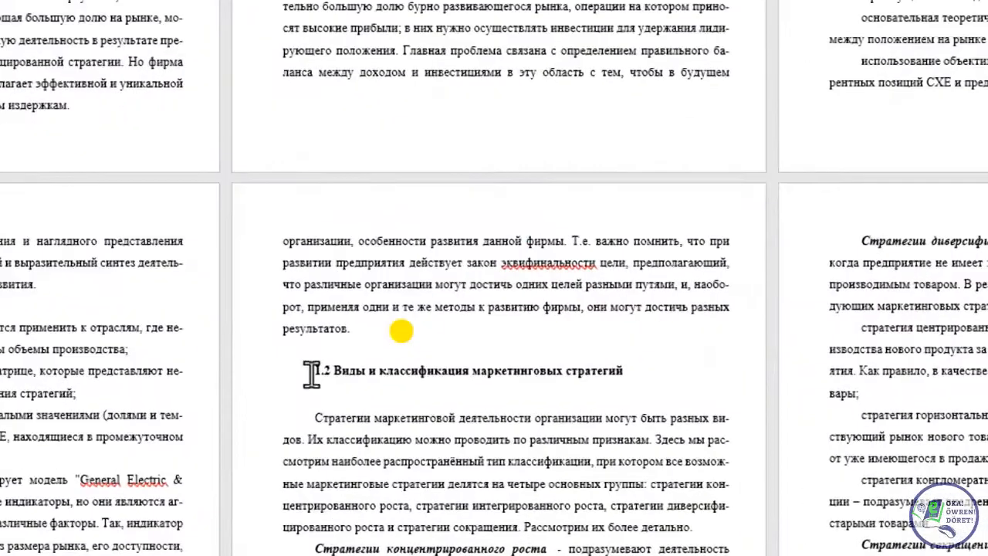
drag(404, 331, 440, 332)
drag(386, 376, 661, 375)
click(473, 379)
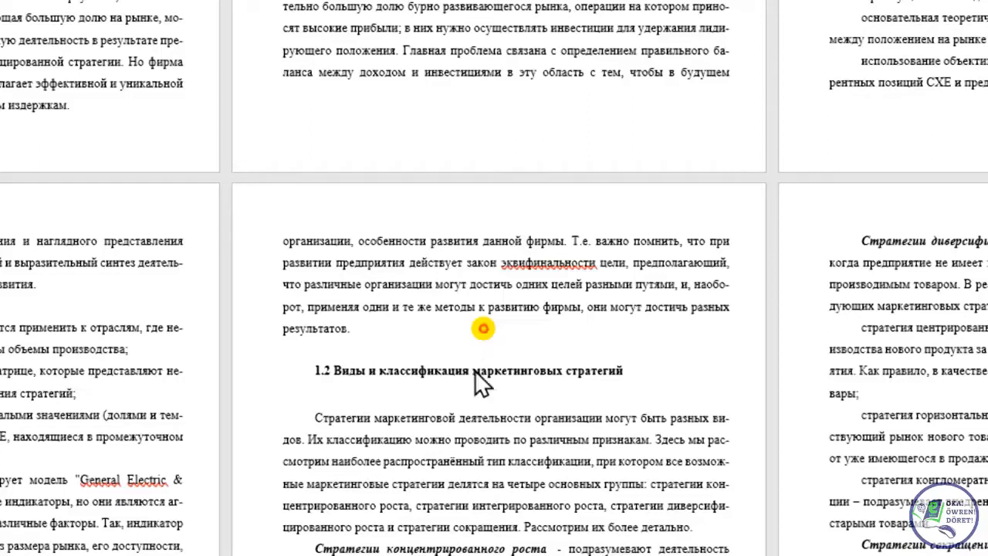
triple_click(474, 370)
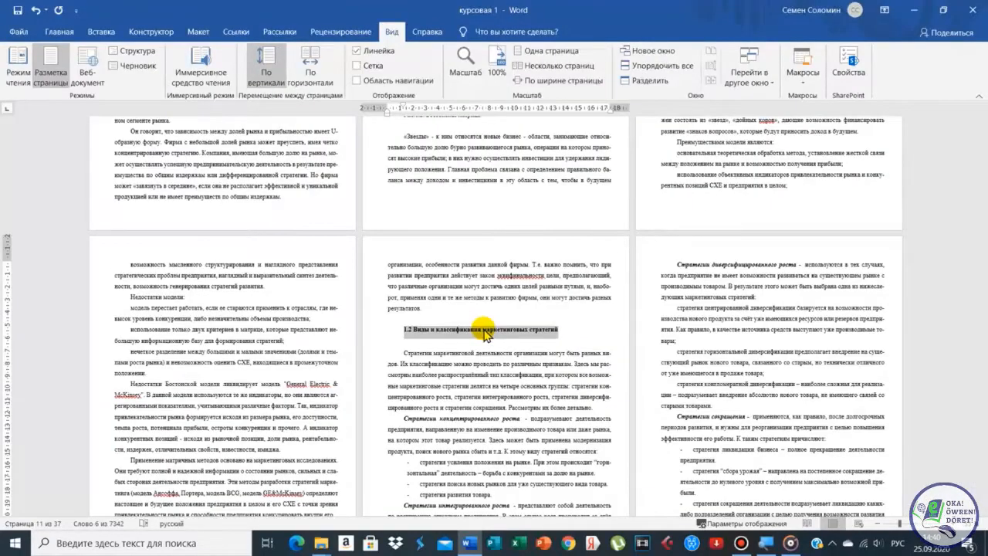
click(238, 33)
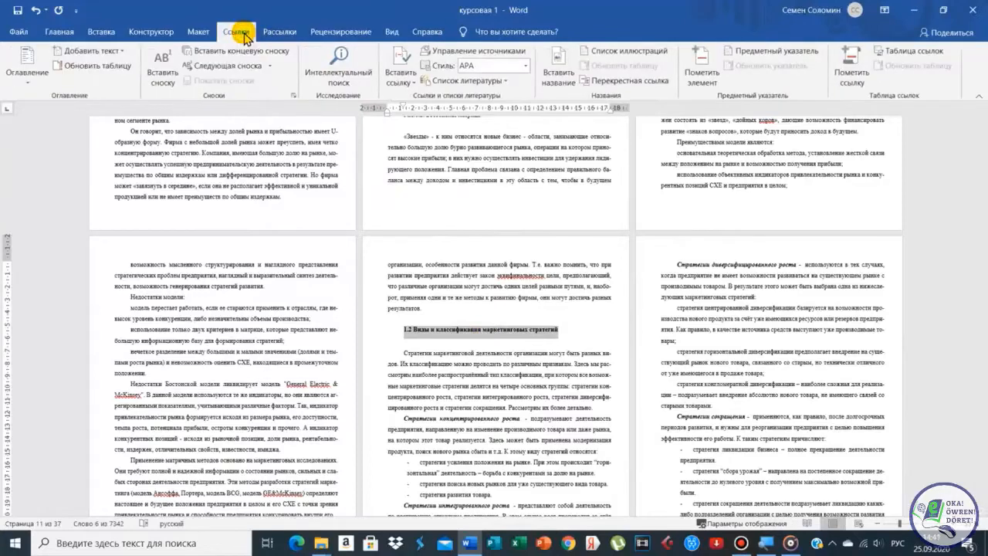
click(114, 54)
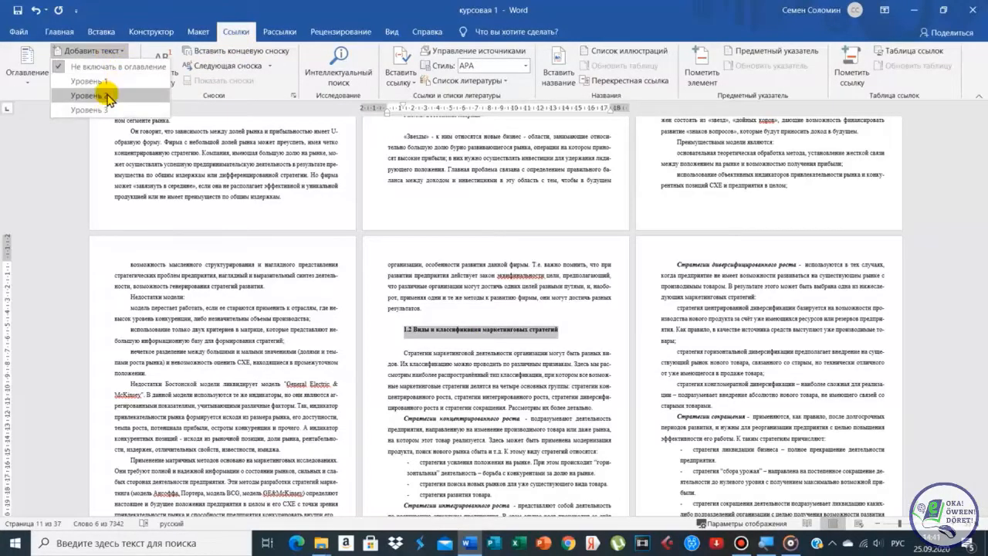
click(108, 96)
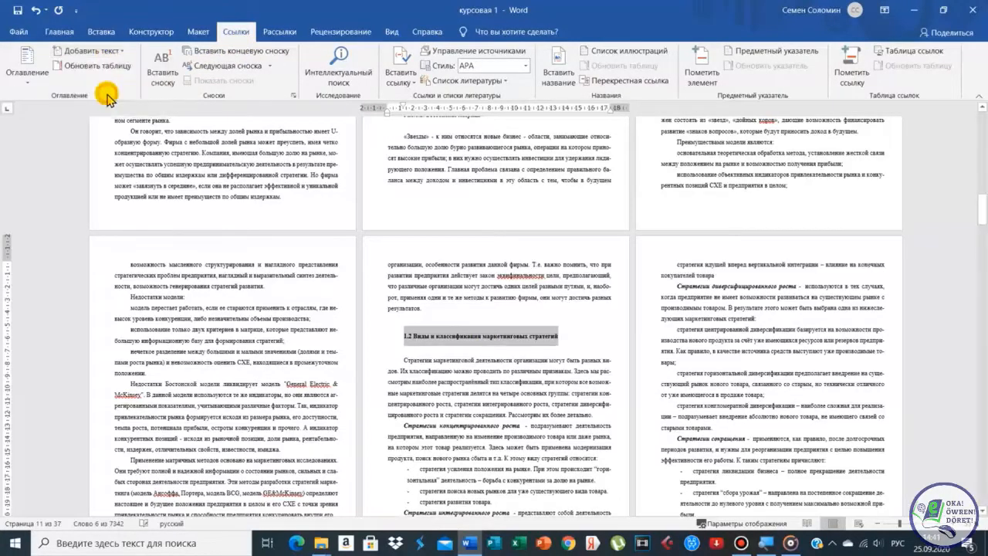
Step: Add the subheading "1.3 Эффективность маркетинговых стратегий, их особенность" to the table of contents as "Уровень 2"
click(521, 394)
scroll(519, 395, down, 2)
scroll(521, 395, down, 6)
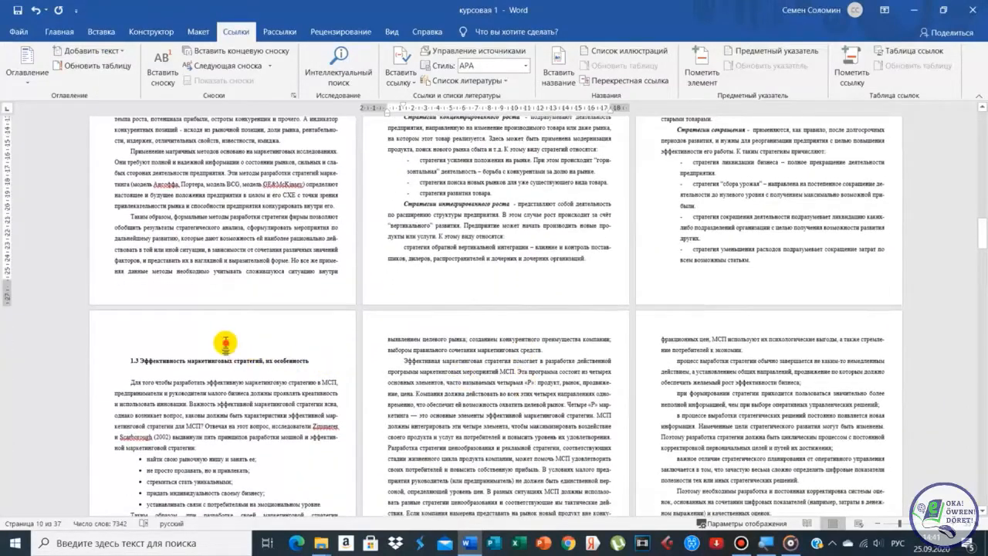
click(225, 355)
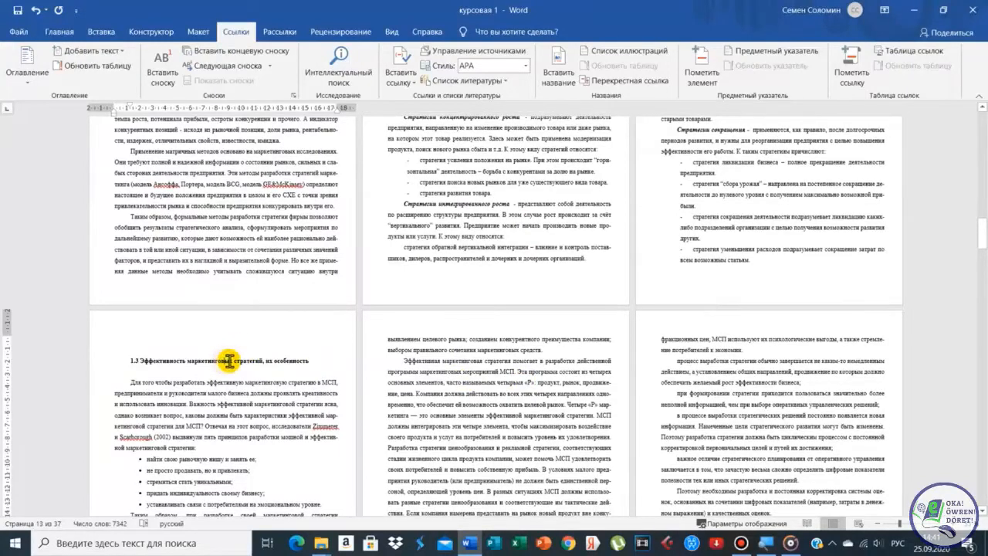
triple_click(224, 359)
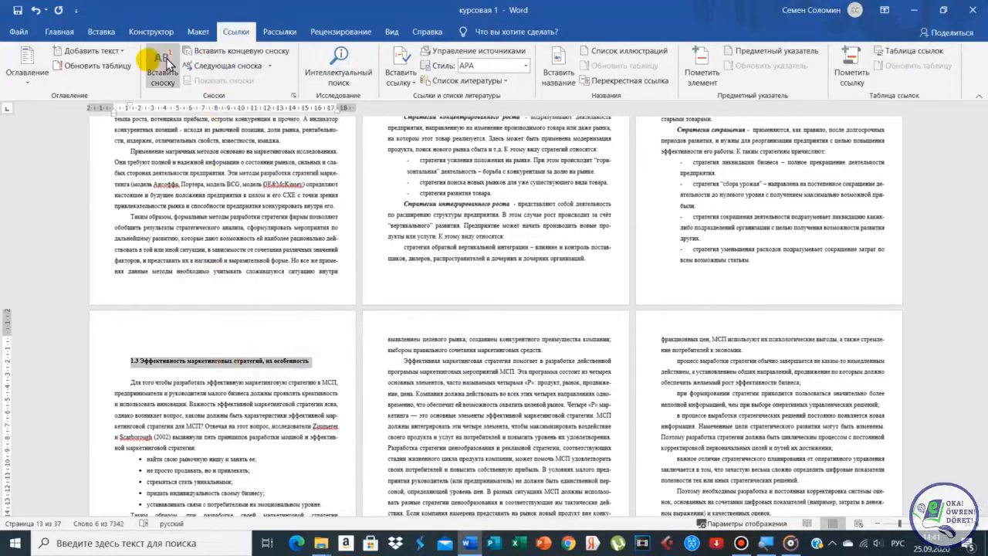
click(122, 51)
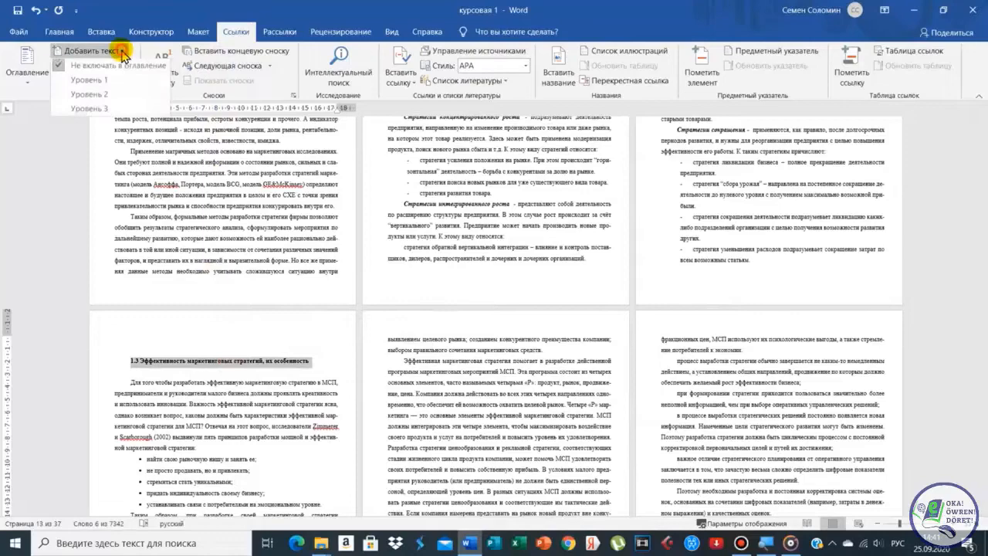
click(108, 98)
click(580, 443)
Step: Add the subheading "1.4 Подходы к формированию эффективной маркетинговой стратегии" to the table of contents as "Уровень 2"
scroll(580, 443, down, 3)
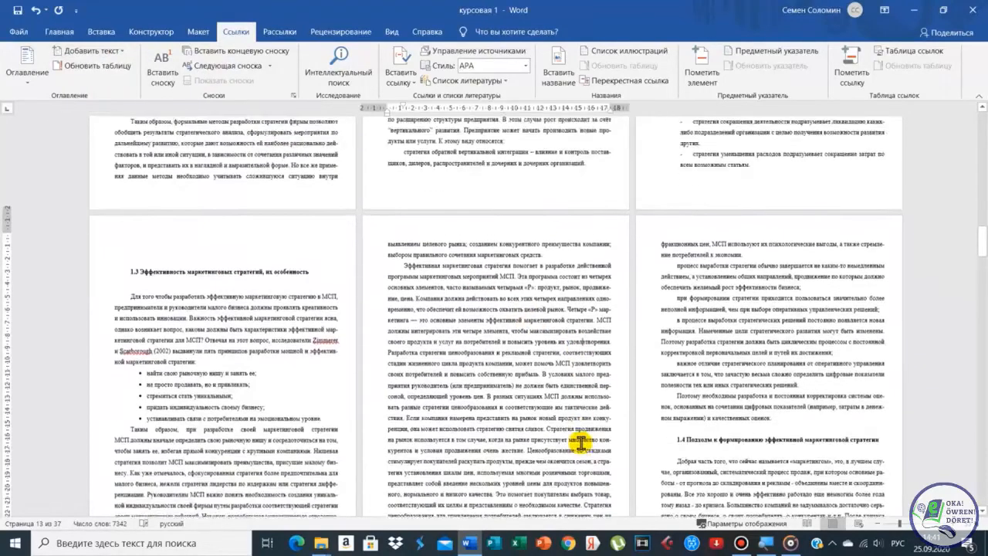
triple_click(775, 349)
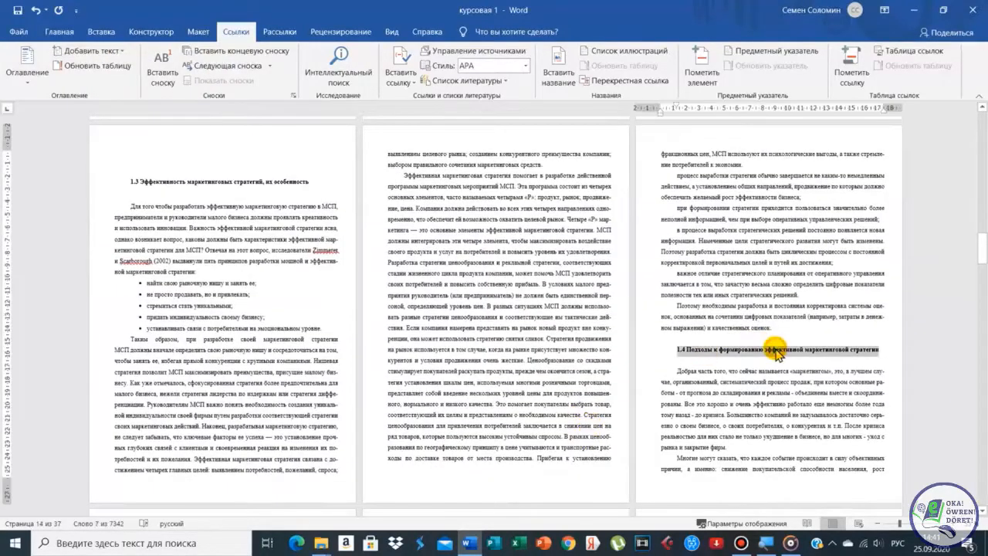
click(118, 53)
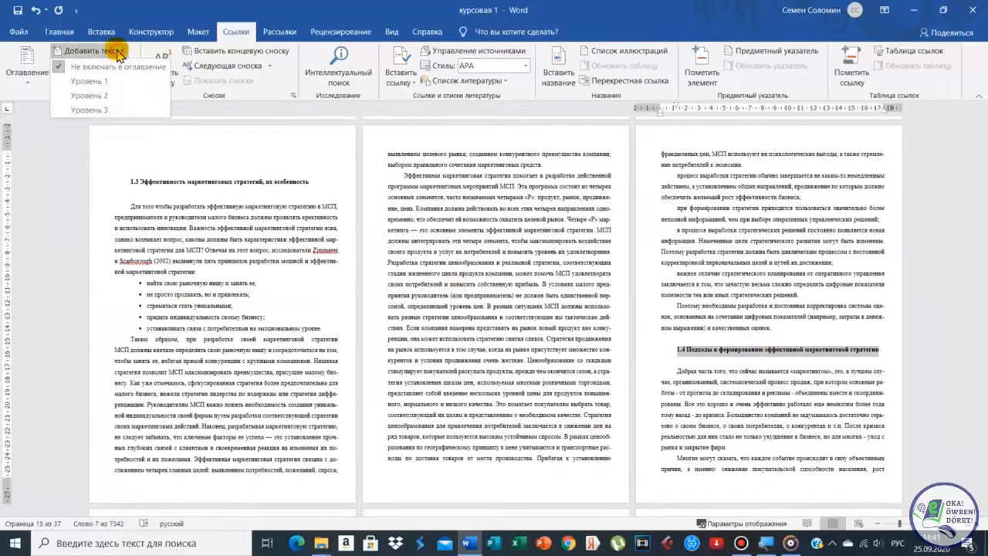
click(109, 96)
Step: Add the heading "АНАЛИТИЧЕСКИЙ РАЗДЕЛ" to the table of contents as "Уровень 1"
scroll(521, 451, down, 10)
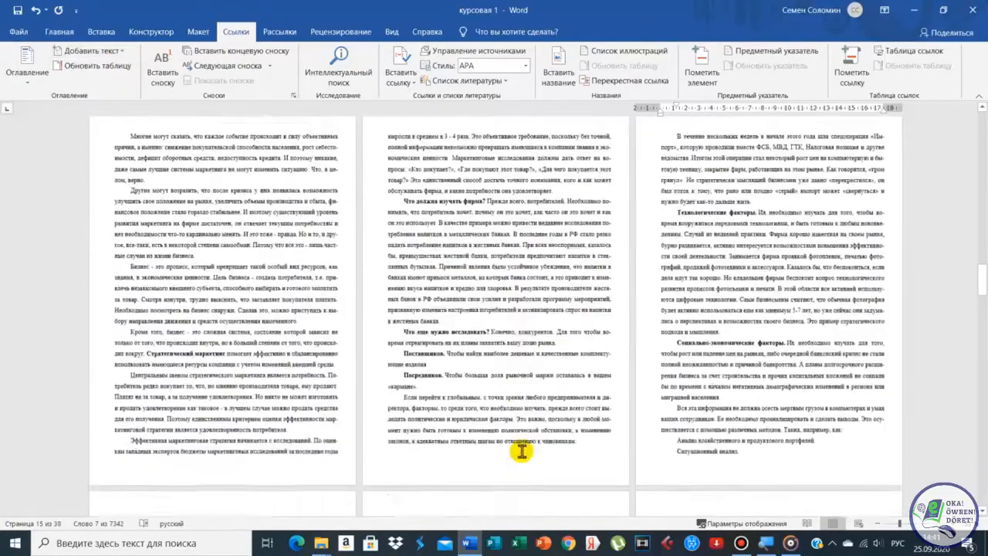
scroll(521, 451, down, 12)
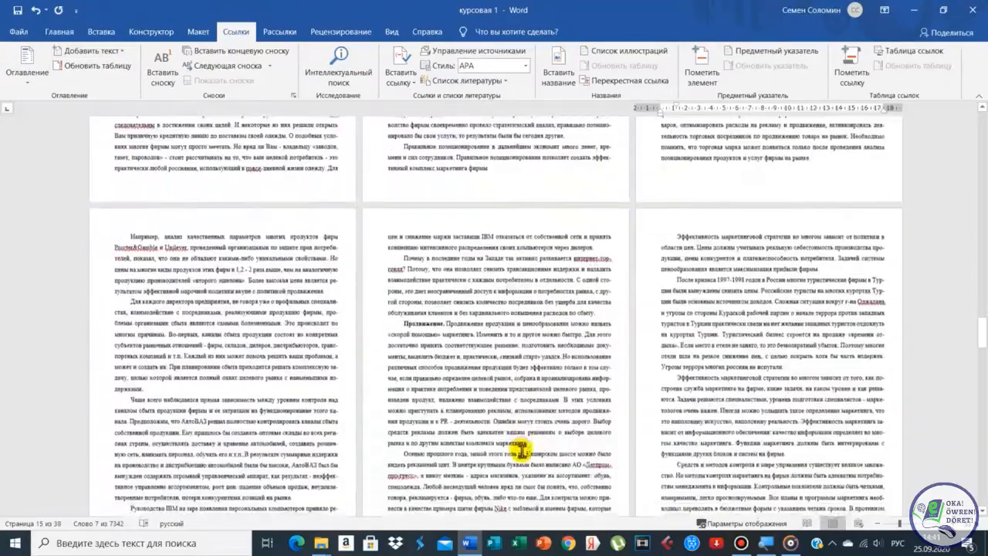
scroll(521, 448, down, 12)
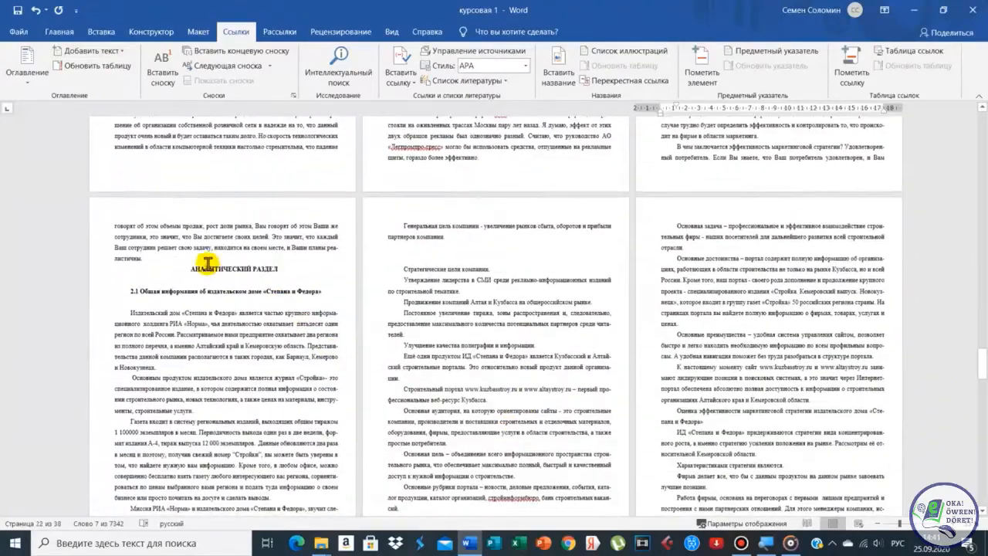
click(226, 269)
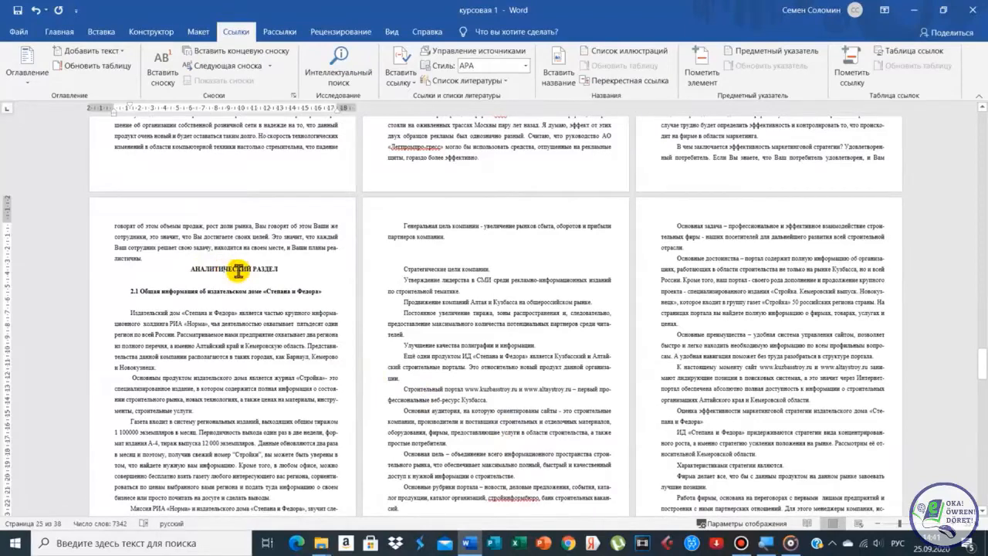
triple_click(238, 270)
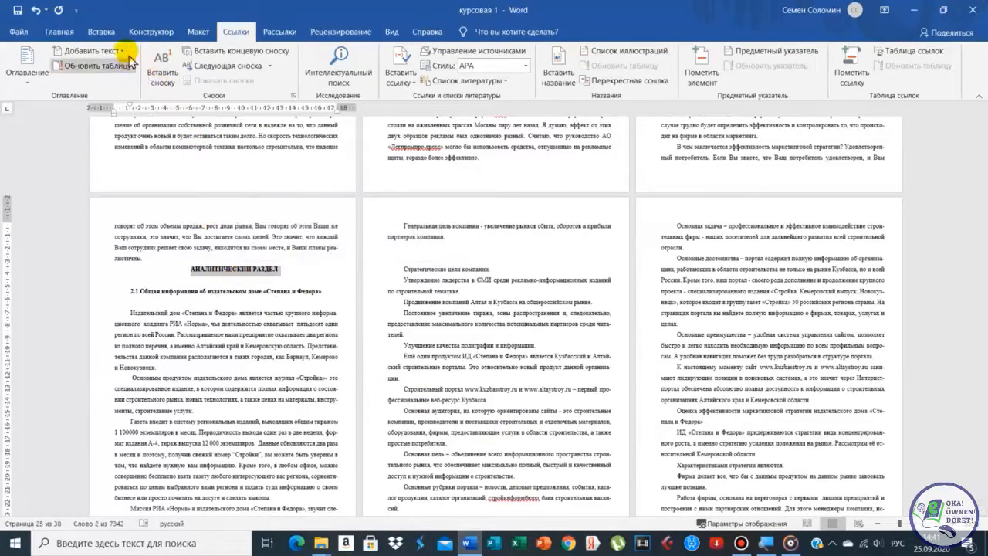
click(91, 51)
click(85, 81)
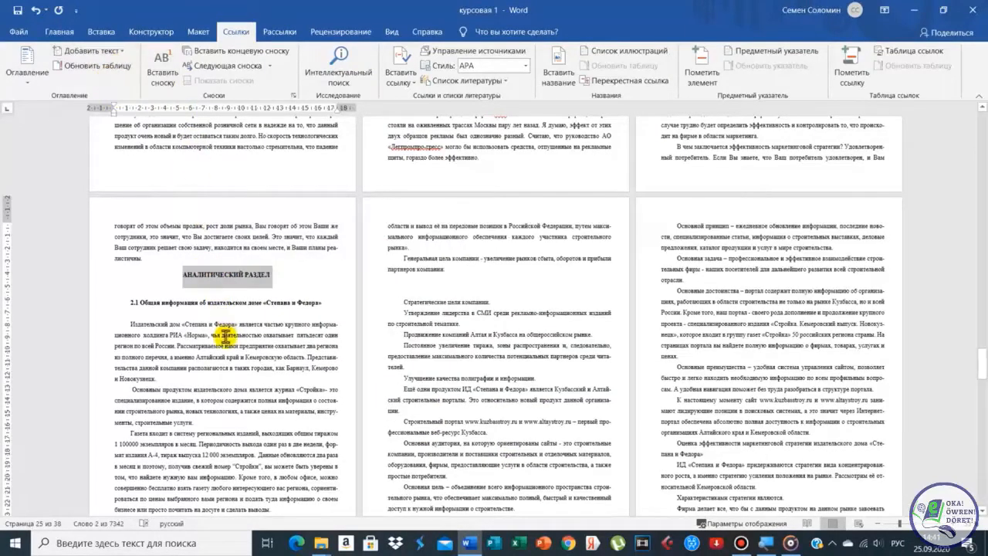
Step: Add the subheading "2.2 Ценовая политика" to the table of contents as "Уровень 2"
scroll(433, 379, down, 10)
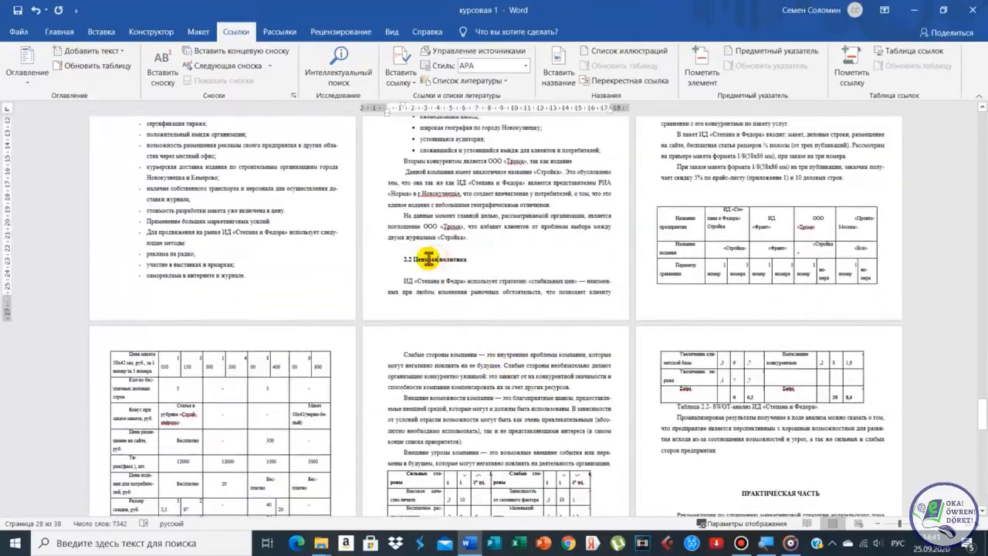
triple_click(428, 259)
click(91, 51)
click(109, 96)
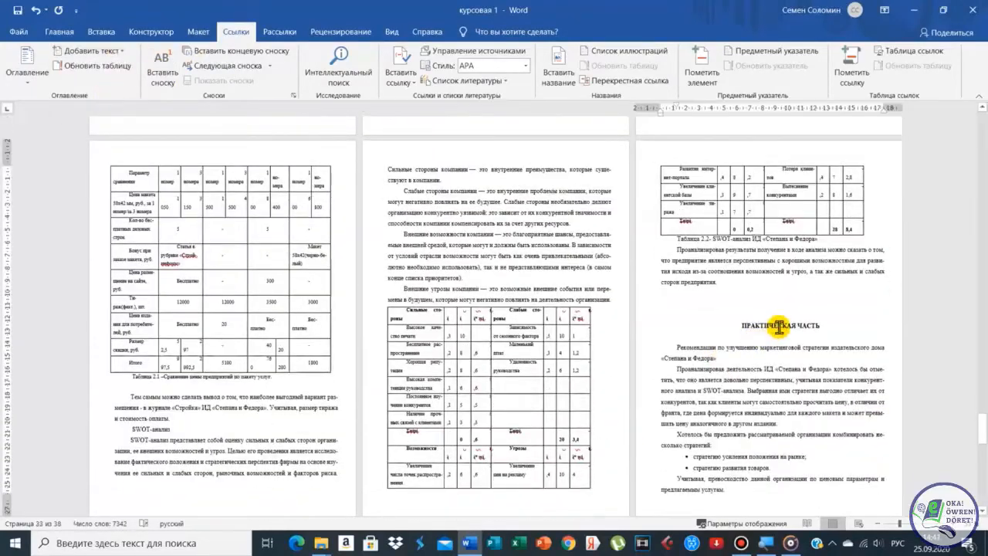
Step: Insert a page break before the heading "ЗАКЛЮЧЕНИЕ" and add it to the table of contents as "Уровень 1"
scroll(758, 389, down, 5)
scroll(758, 389, down, 2)
click(481, 344)
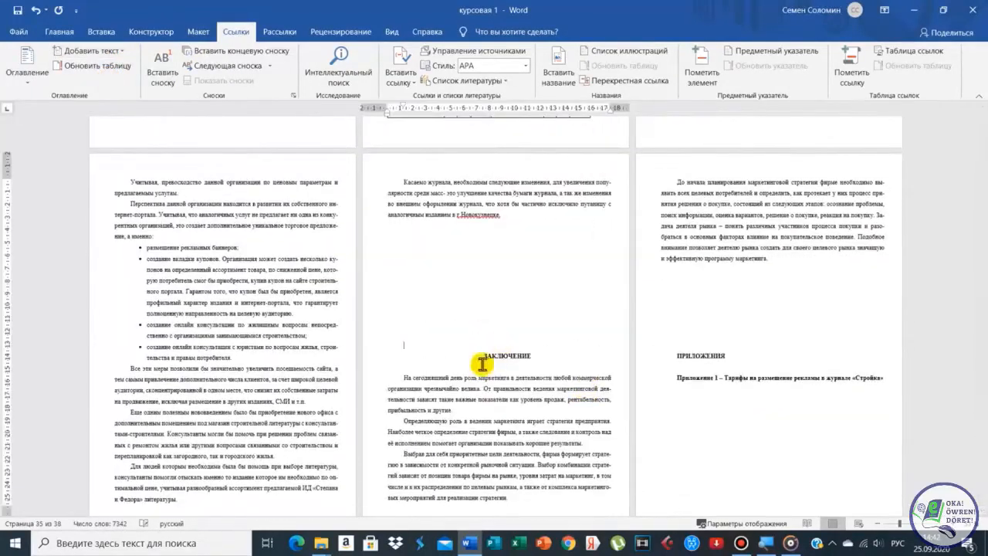
key(ctrl+Return)
scroll(494, 358, down, 2)
scroll(761, 309, up, 3)
double_click(787, 242)
click(122, 52)
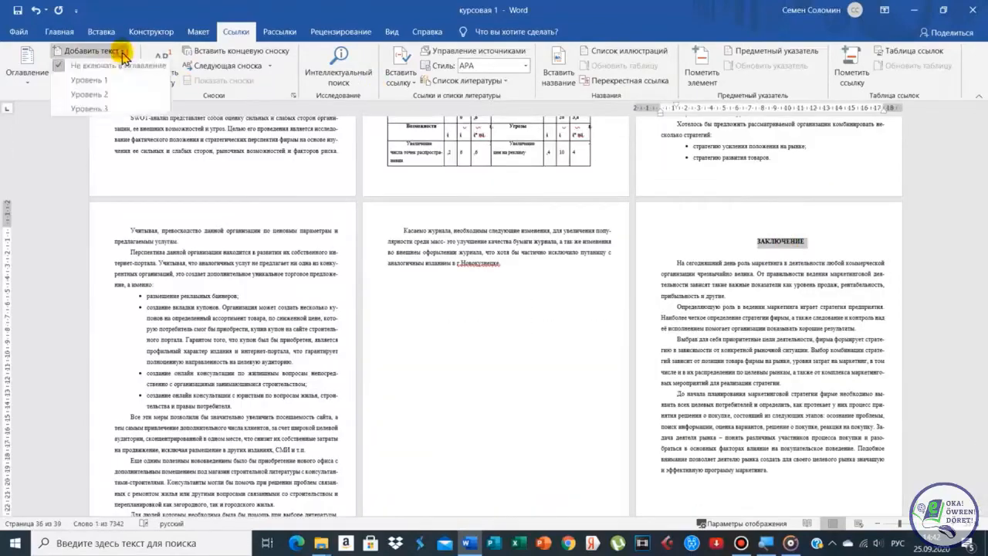
click(92, 81)
Step: Add the heading "ПРИЛОЖЕНИЯ" to the table of contents as "Уровень 1"
scroll(646, 389, down, 5)
double_click(158, 244)
click(115, 51)
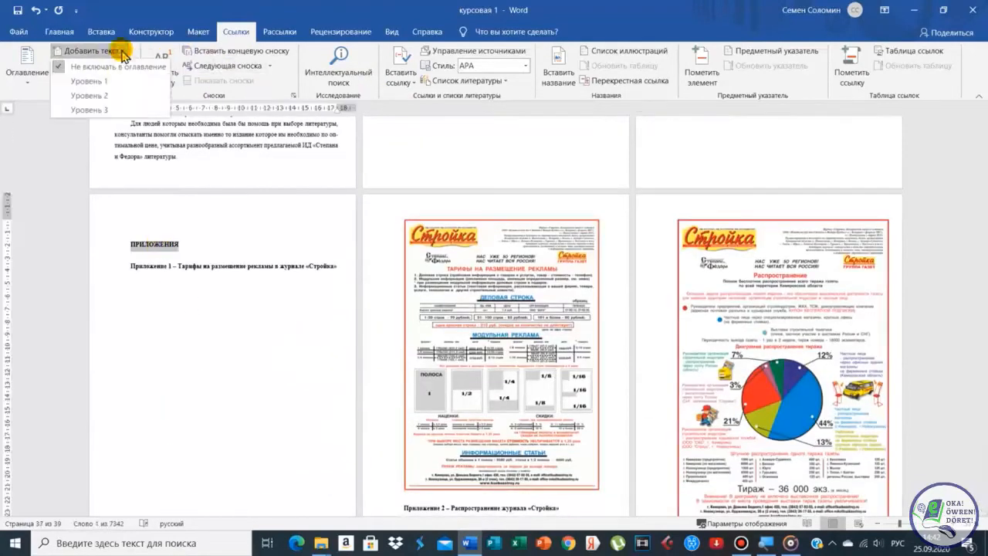
click(93, 81)
Step: Add the captions of "Приложение 1" and "Приложение 2" to the table of contents as "Уровень 2"
triple_click(233, 284)
scroll(586, 324, down, 2)
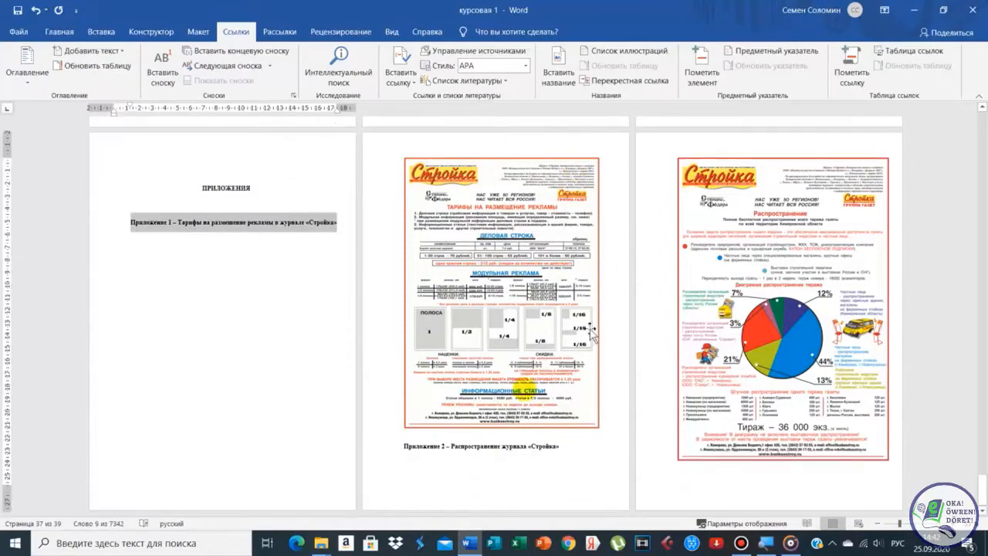
triple_click(522, 453)
click(107, 51)
click(110, 95)
Step: Delete the surplus line breaks before the heading "ПРИЛОЖЕНИЯ" and the "Приложение 1" caption
click(132, 237)
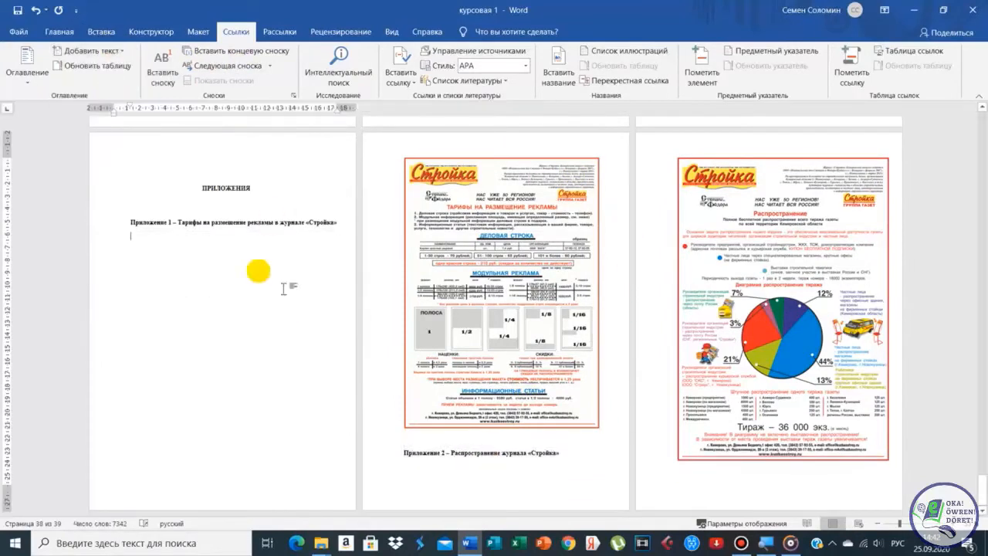
click(128, 216)
key(BackSpace)
click(197, 194)
key(BackSpace)
key(BackSpace)
Step: Insert blank lines so that the heading "ПРАКТИЧЕСКАЯ ЧАСТЬ" starts on a new page, and delete the surplus line breaks
drag(984, 503, 810, 131)
click(770, 209)
key(BackSpace)
click(752, 320)
key(Return)
key(Return)
key(Return)
key(Return)
key(Return)
key(Return)
key(Return)
key(Return)
key(Return)
key(Return)
key(Return)
key(Return)
scroll(765, 425, down, 5)
click(752, 342)
key(BackSpace)
Step: Update the entire table of contents on the second page with all the newly added headings
click(450, 166)
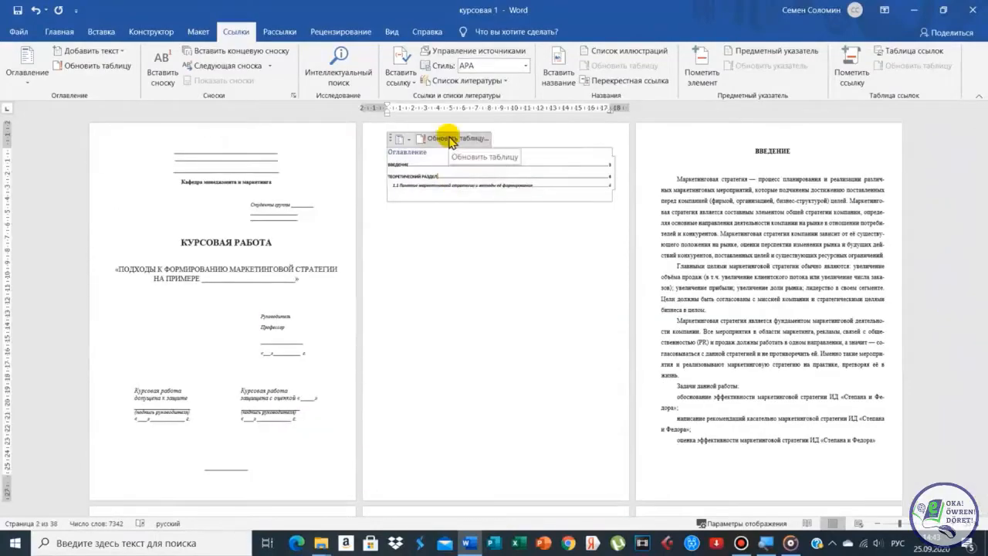
click(451, 137)
click(480, 288)
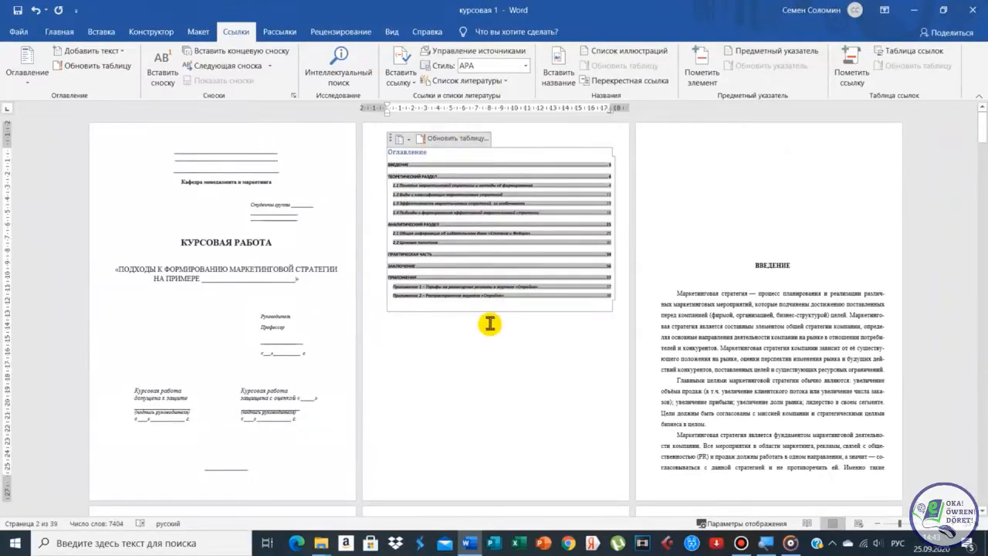
click(490, 324)
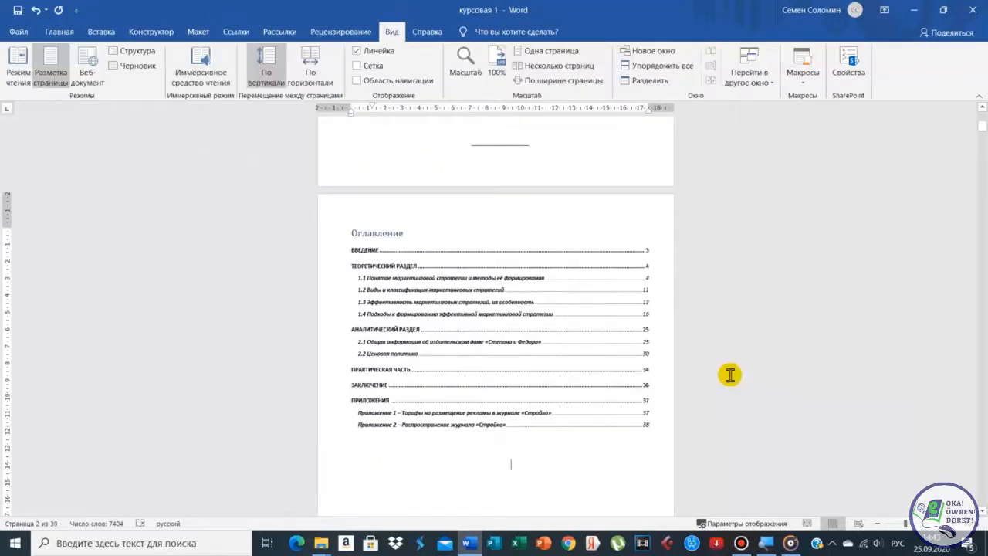
Step: Replace the title of the table of contents with "содержание" and centre it
text(содержание)
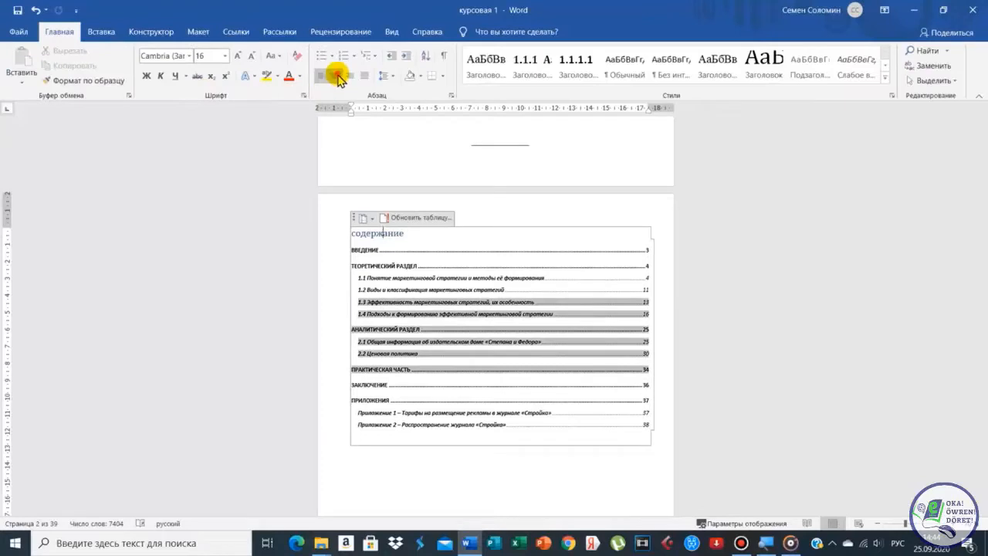
click(337, 77)
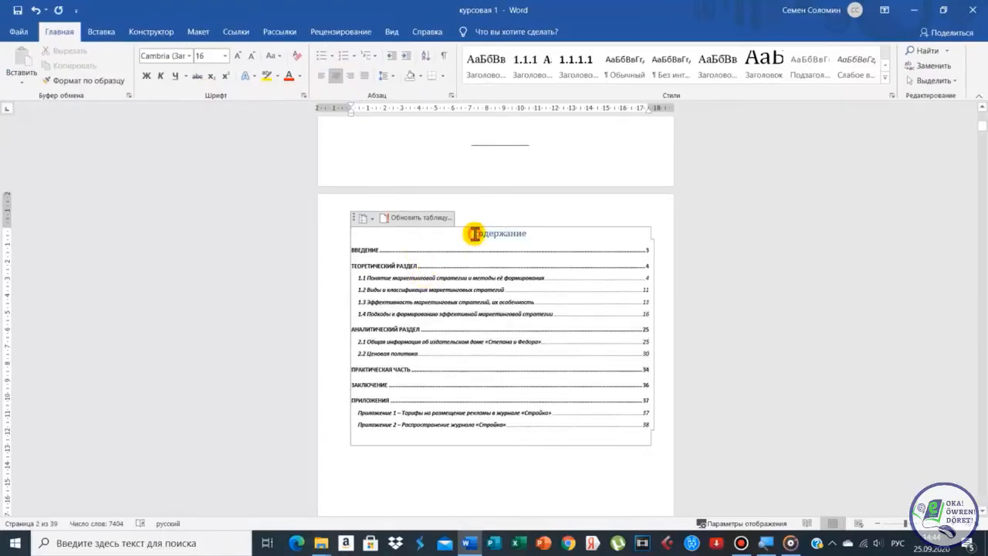
Step: Format the whole table of contents in Times New Roman, size 14, without bold or italics
drag(475, 234, 558, 347)
right_click(409, 334)
click(434, 455)
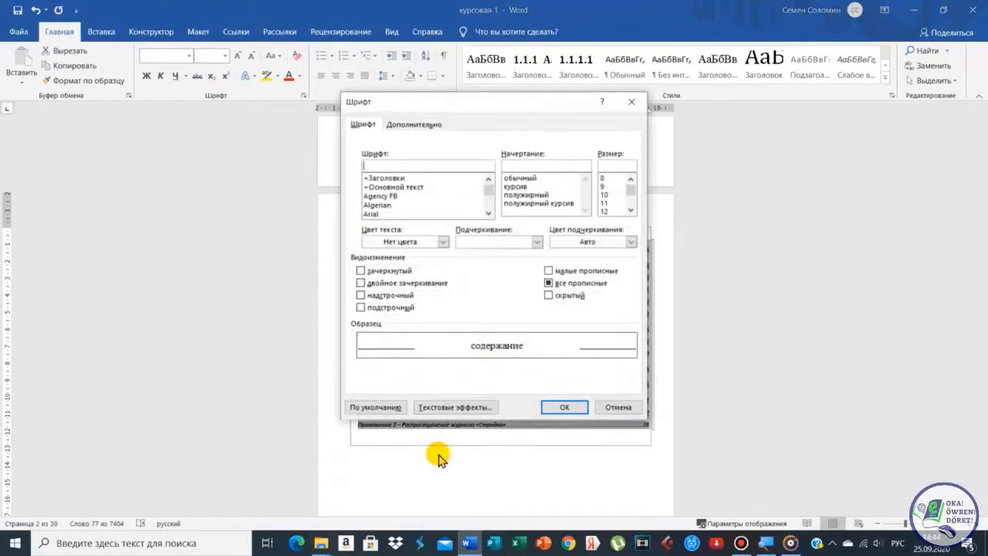
click(429, 178)
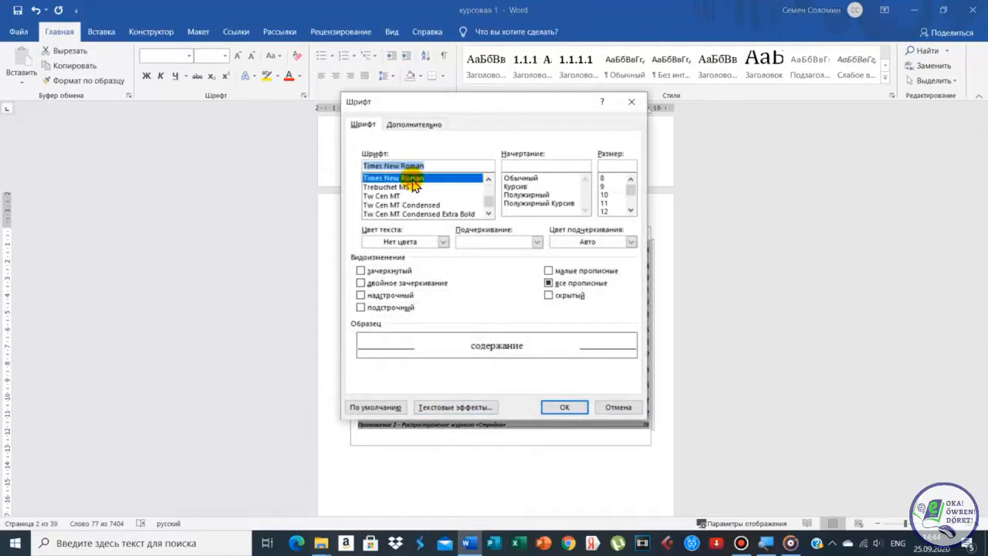
click(605, 177)
click(564, 407)
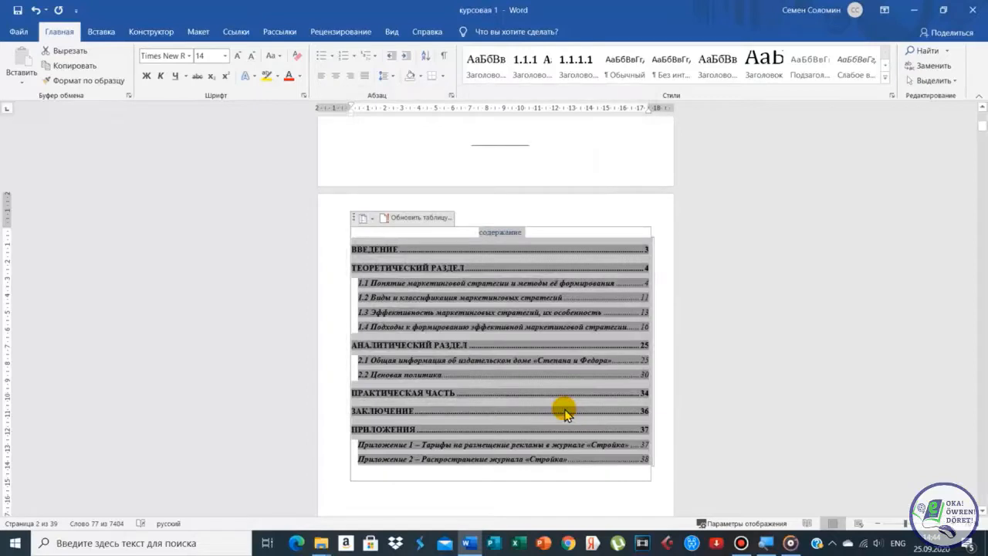
click(146, 76)
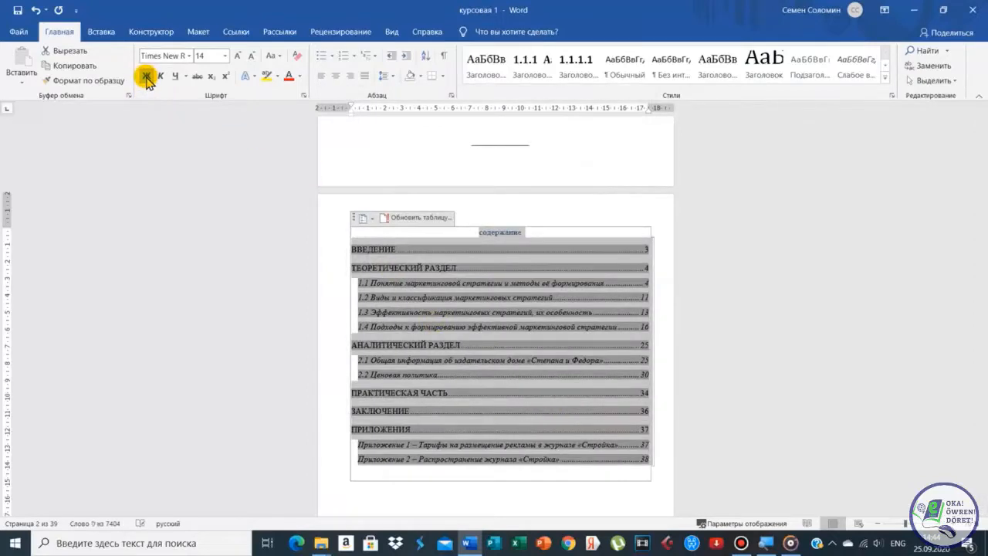
click(160, 77)
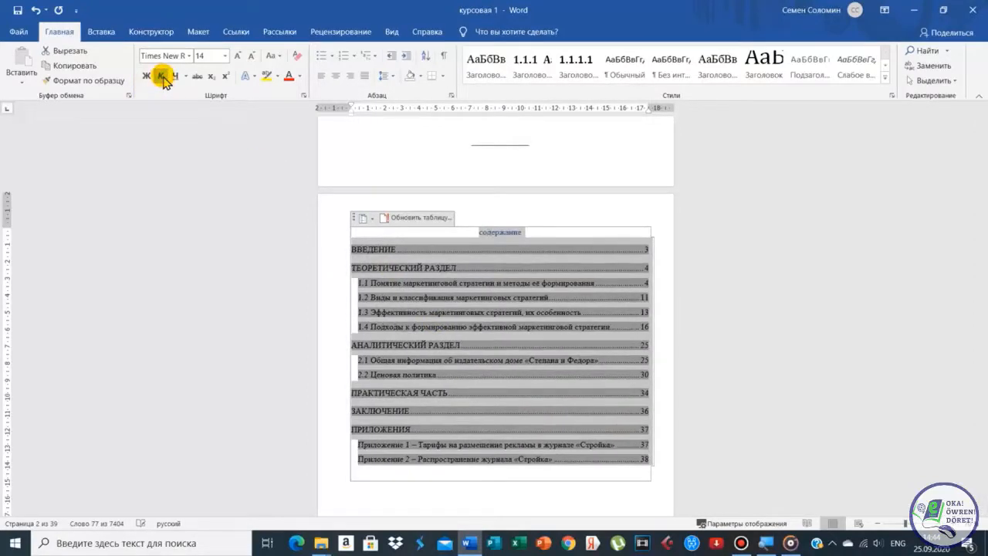
Step: Change the title "содержание" to all capitals and set its font colour to automatic
click(473, 136)
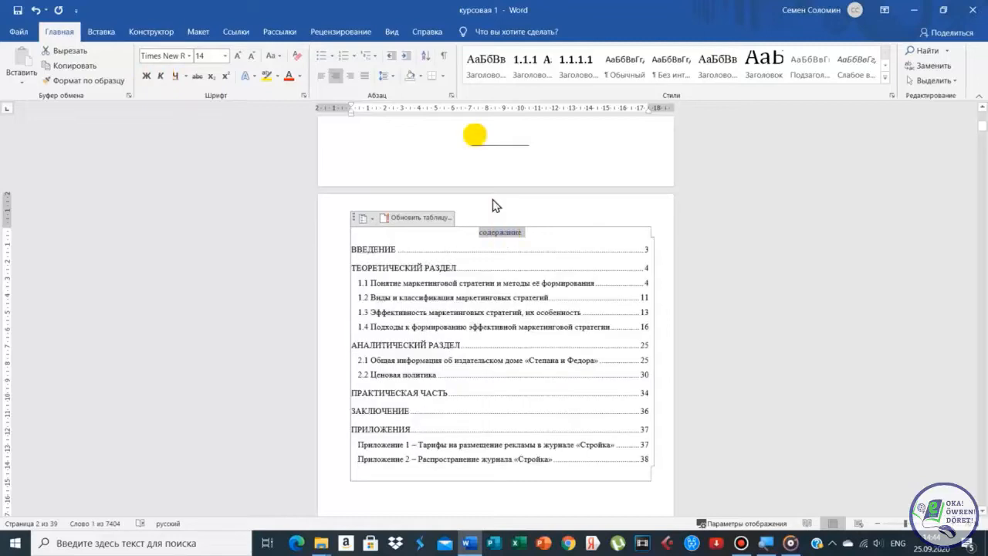
click(276, 57)
click(297, 100)
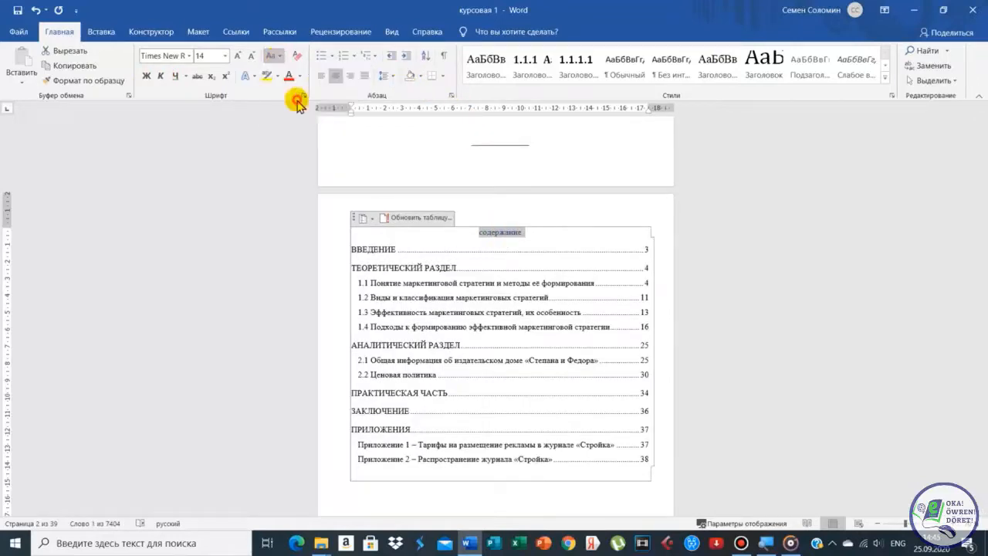
click(302, 75)
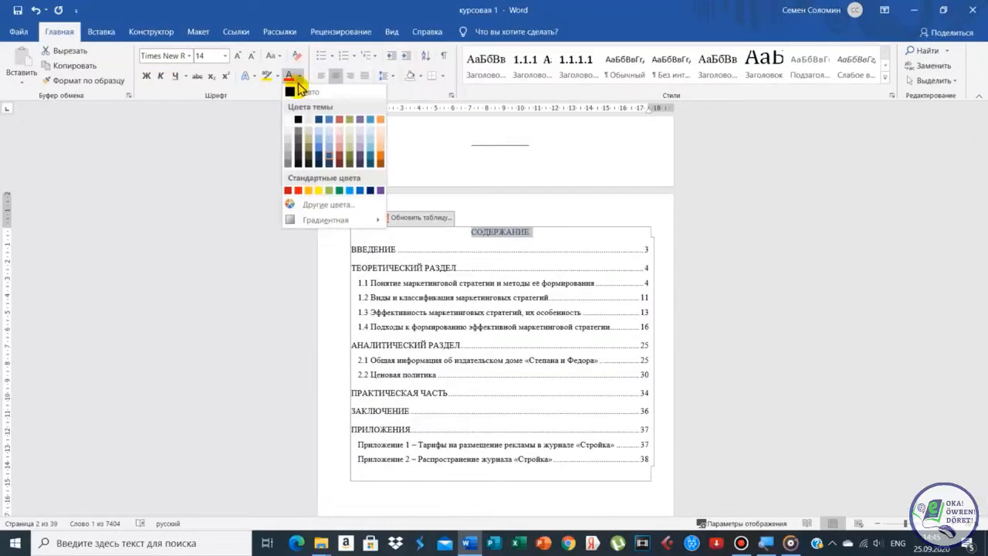
click(293, 89)
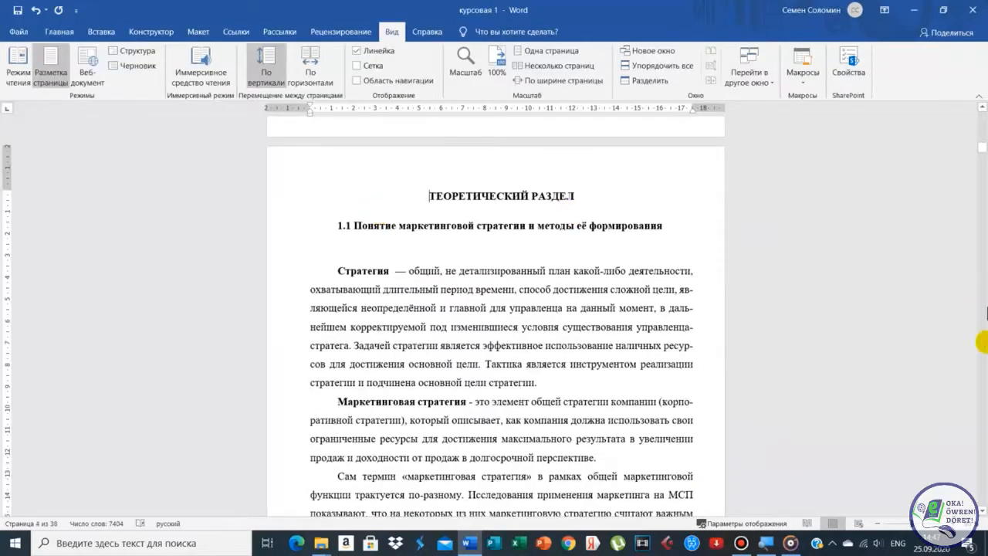
Step: Follow the link to «ЗАКЛЮЧЕНИЕ» in the table of contents and return to the beginning of the document
drag(982, 147, 982, 130)
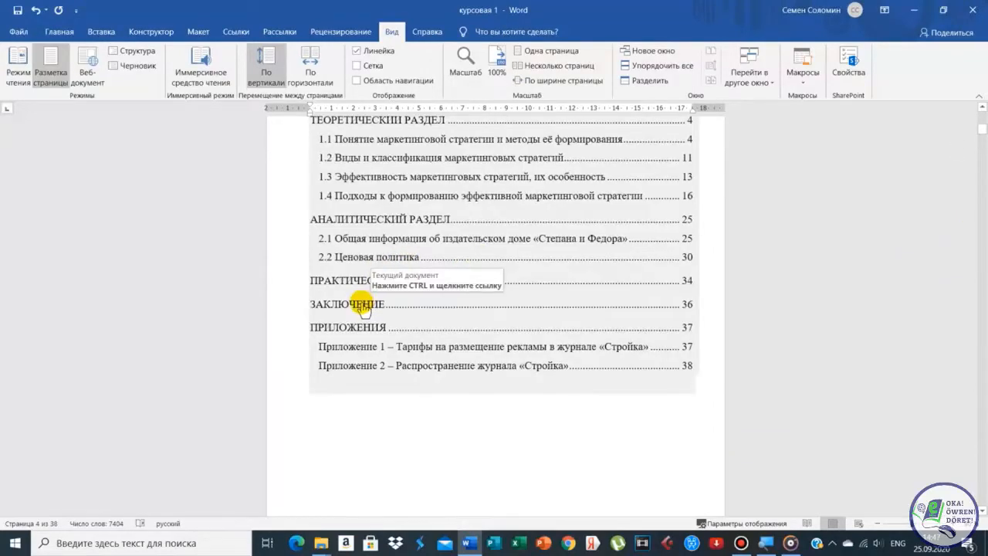
ctrl+click(363, 306)
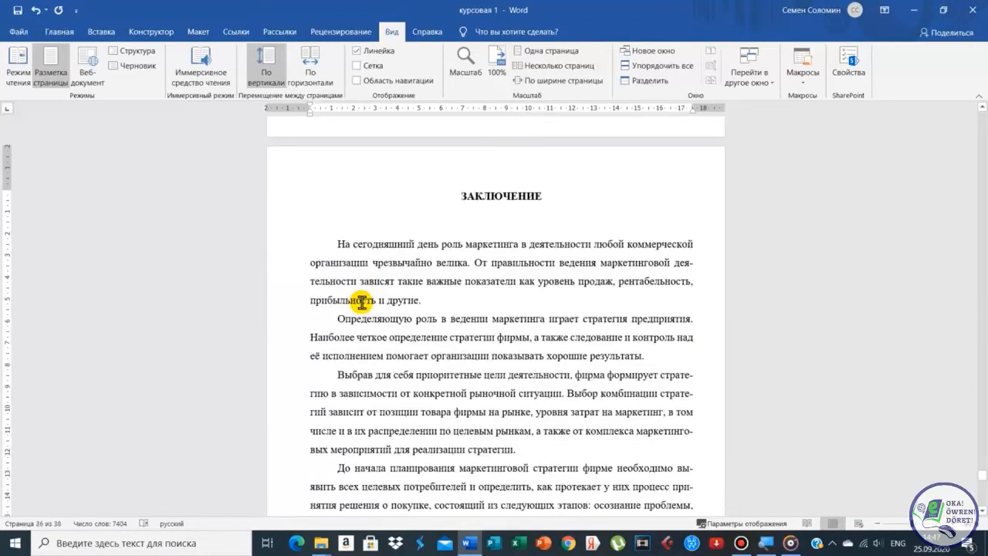
drag(981, 477, 973, 135)
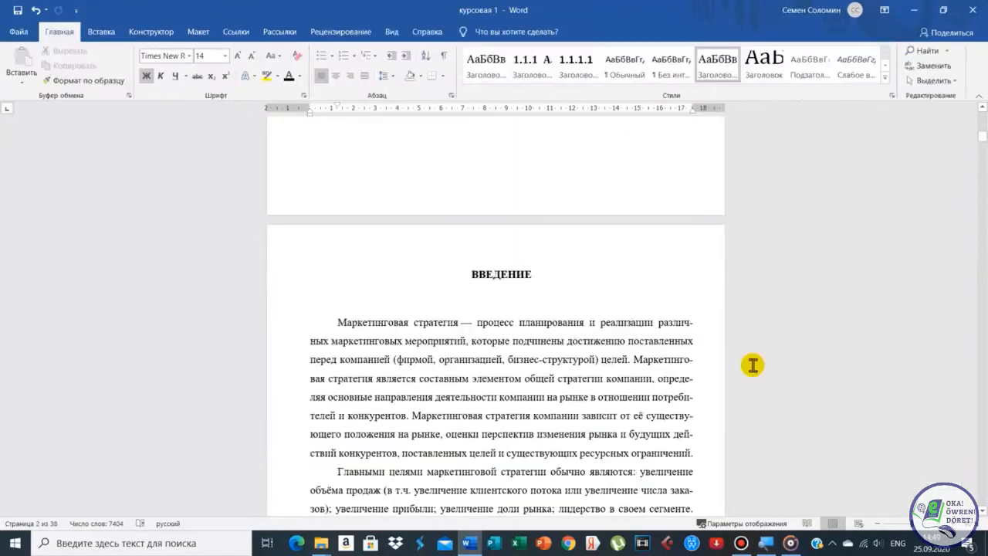
Step: Try the numbered 1.1.1 heading style on «ТЕОРЕТИЧЕСКИЙ РАЗДЕЛ» and restore its original «Заголовок 1» style
scroll(752, 365, down, 10)
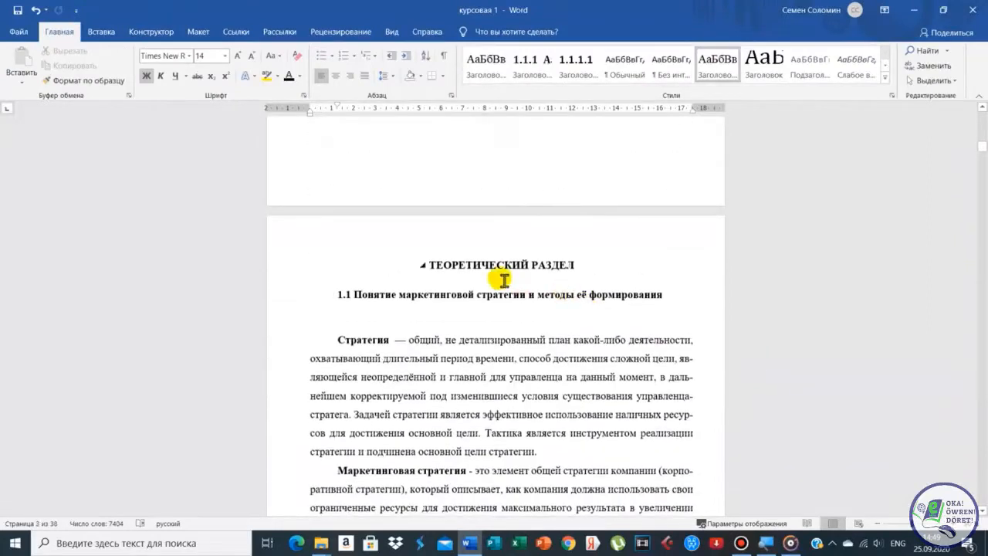
triple_click(498, 269)
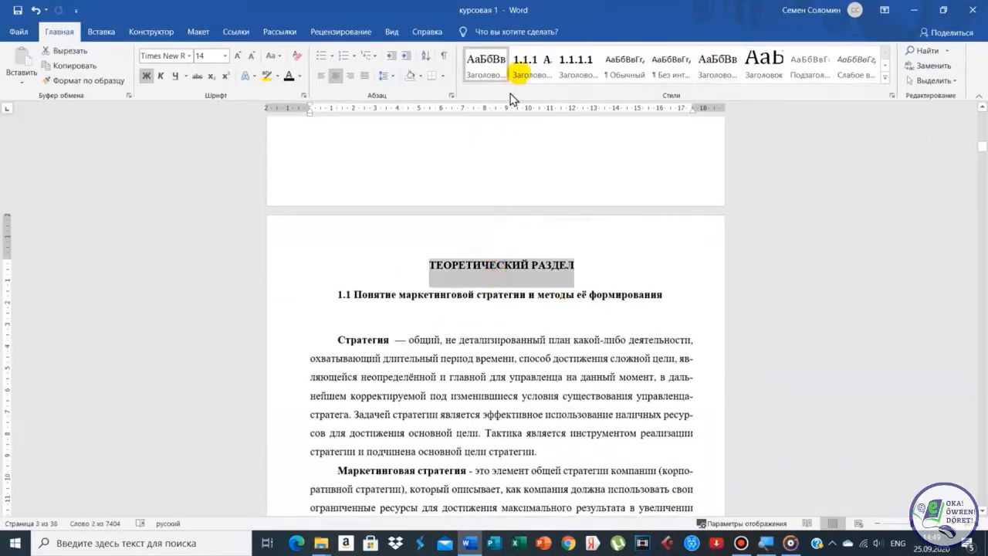
click(524, 62)
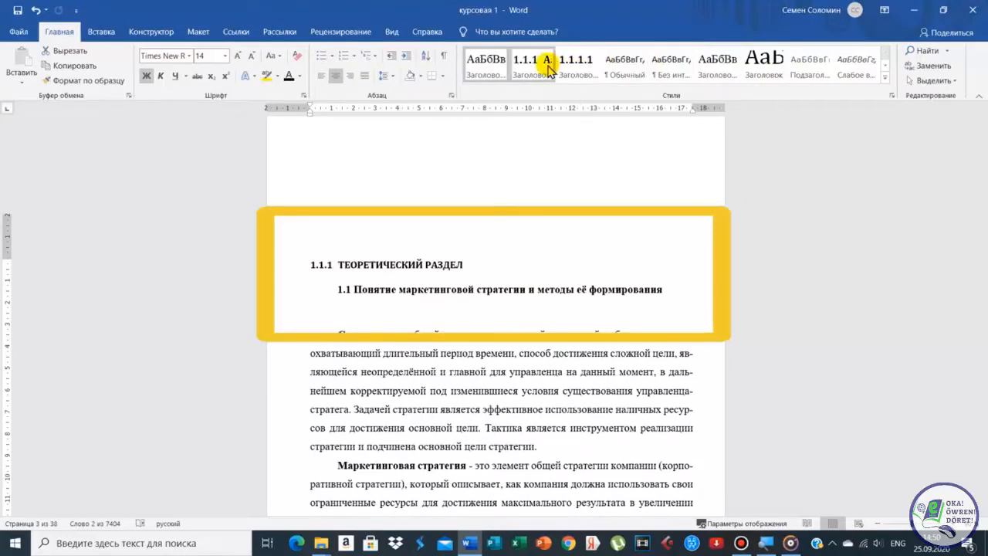
click(490, 62)
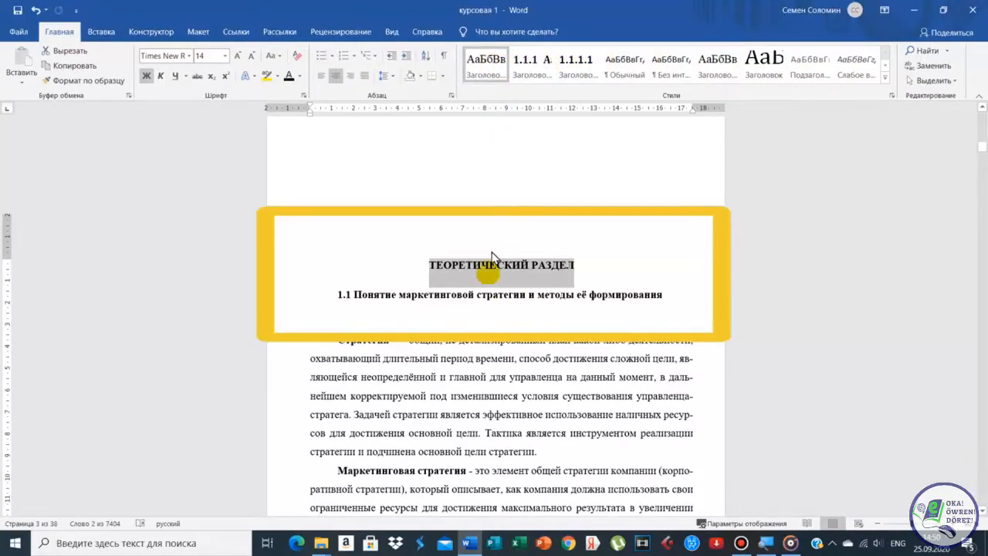
Step: Check which heading style is assigned to subheading 1.1 below «ТЕОРЕТИЧЕСКИЙ РАЗДЕЛ»
click(491, 297)
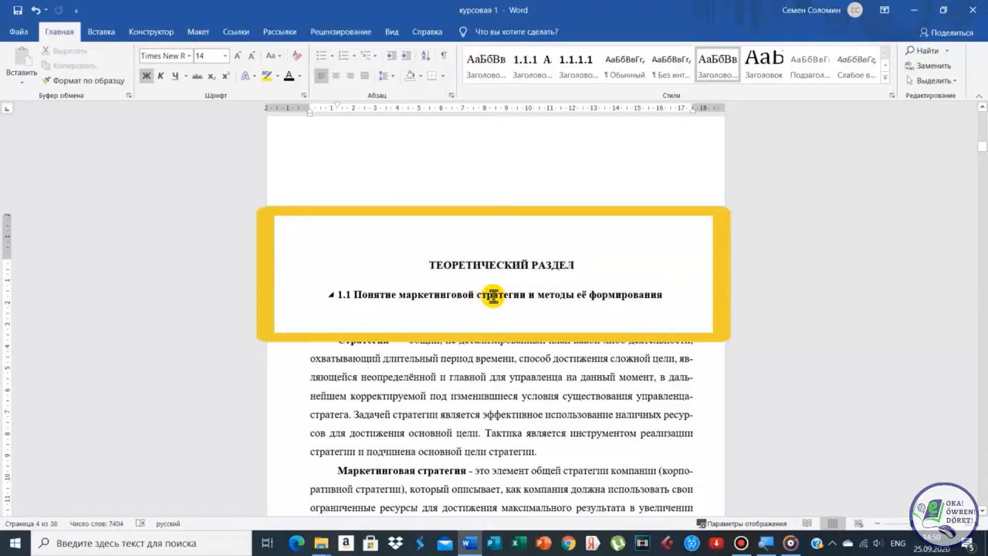
triple_click(493, 296)
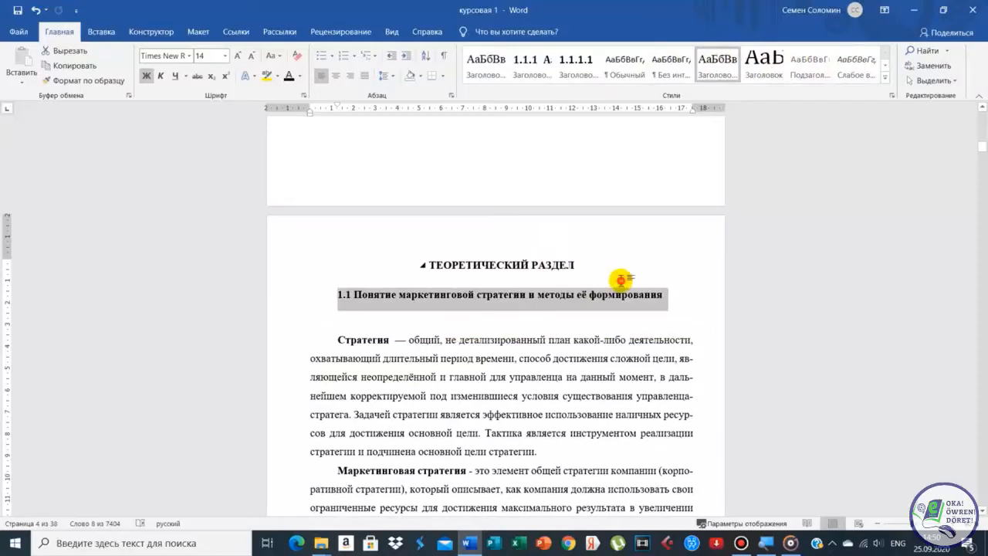
drag(983, 154, 982, 147)
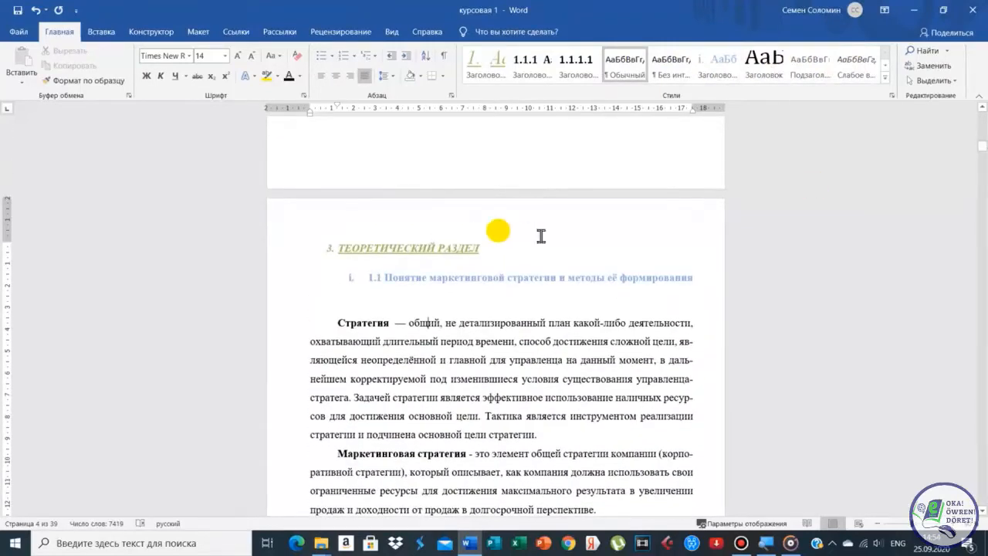
Step: Modify the «Заголовок 1» style of «ТЕОРЕТИЧЕСКИЙ РАЗДЕЛ» to size 14 without italics or underlining
click(407, 248)
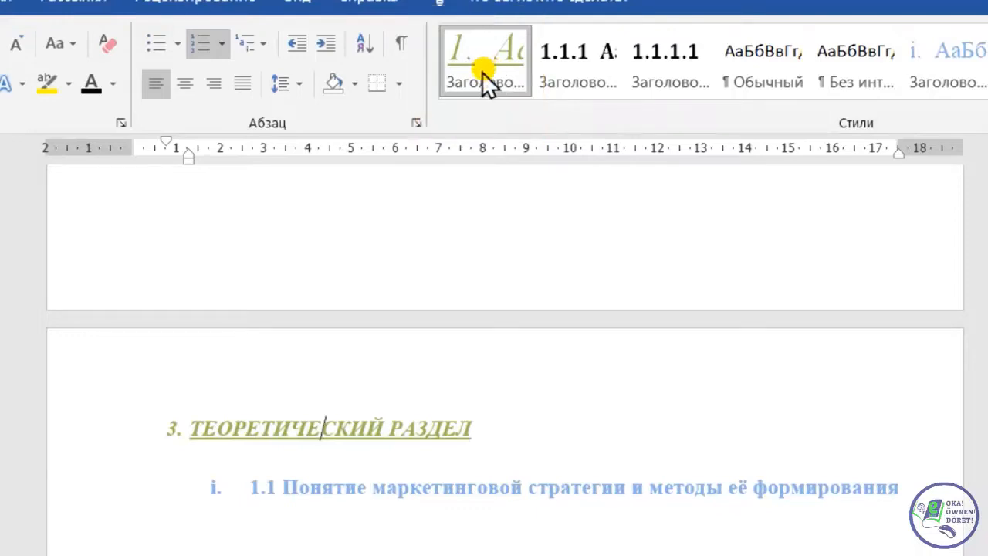
right_click(482, 72)
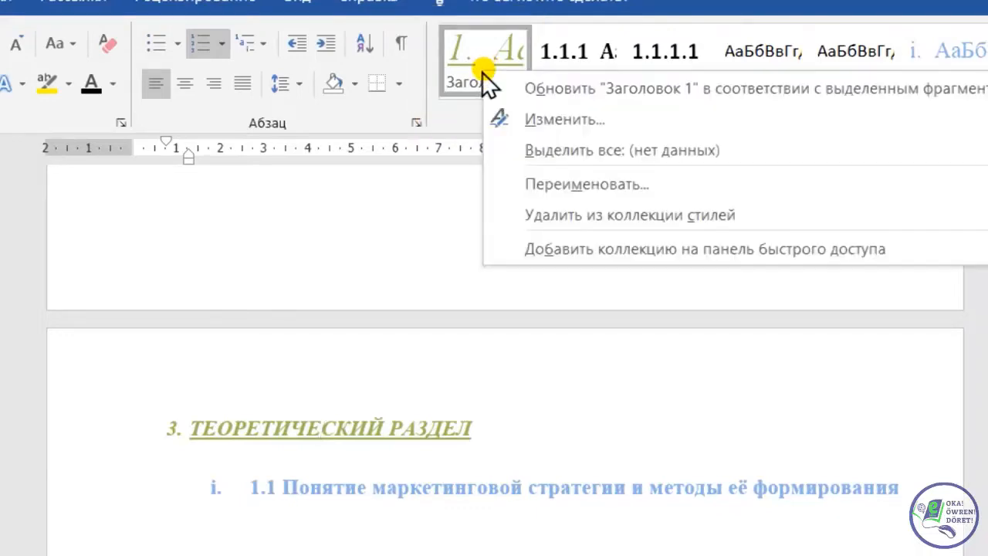
click(568, 121)
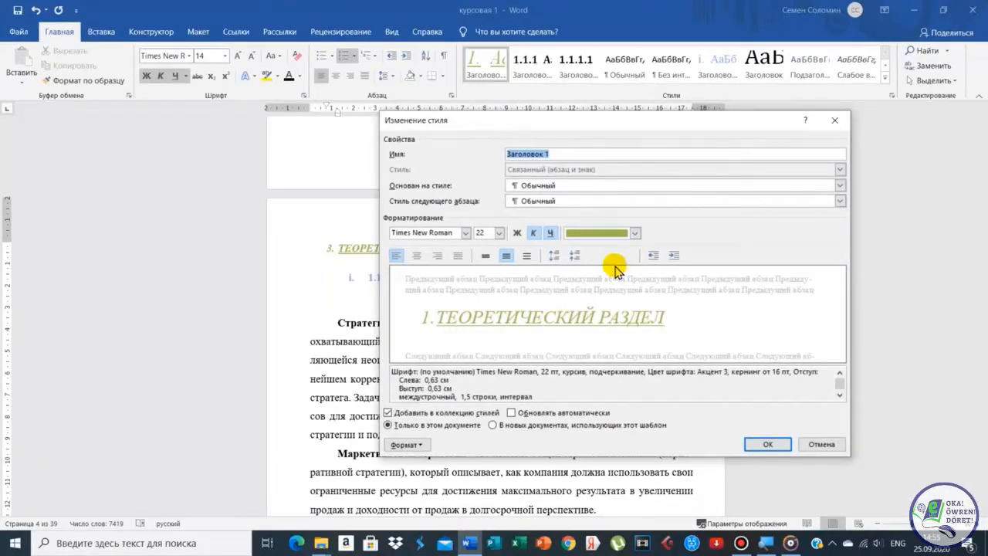
click(499, 233)
click(486, 286)
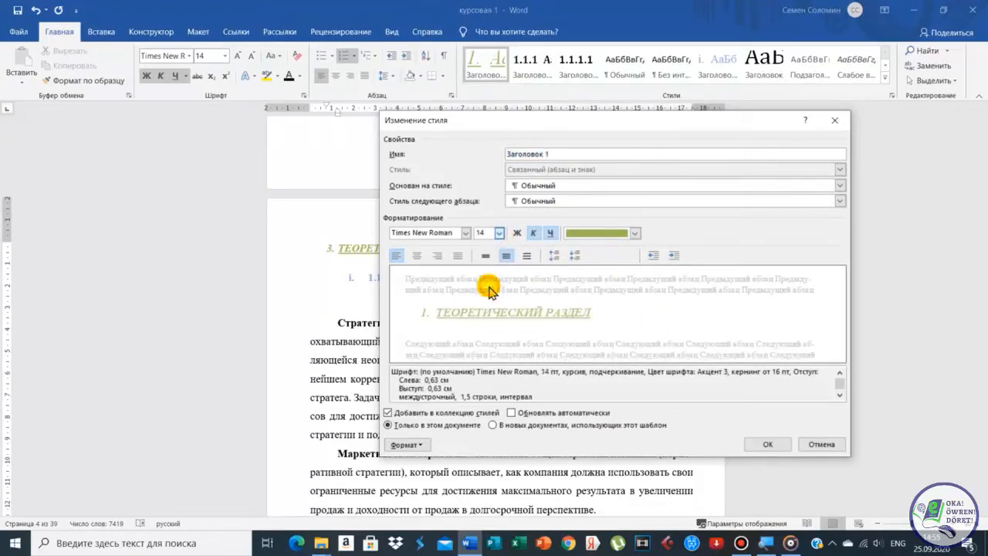
click(534, 234)
click(551, 233)
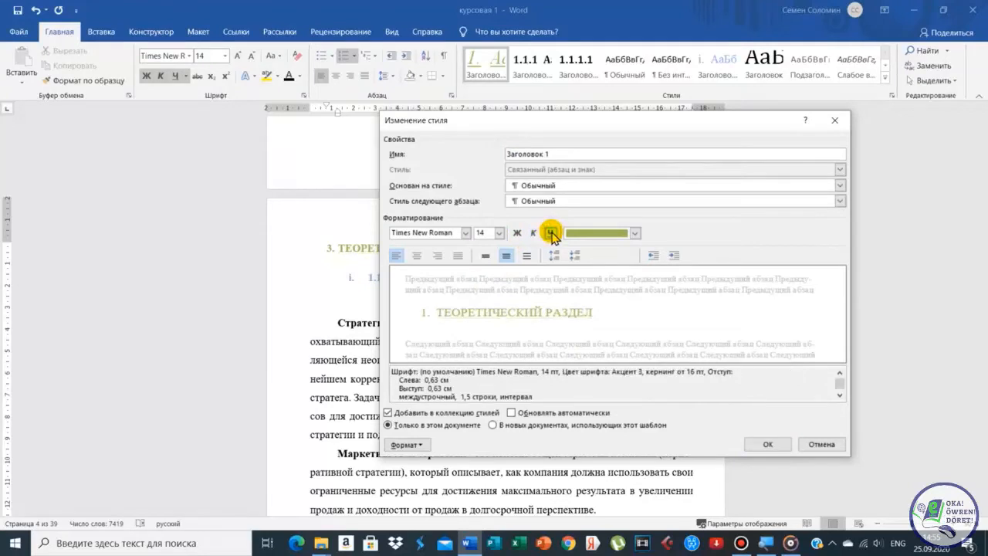
Step: Set the «Заголовок 1» style to automatic text colour and centred alignment
click(634, 233)
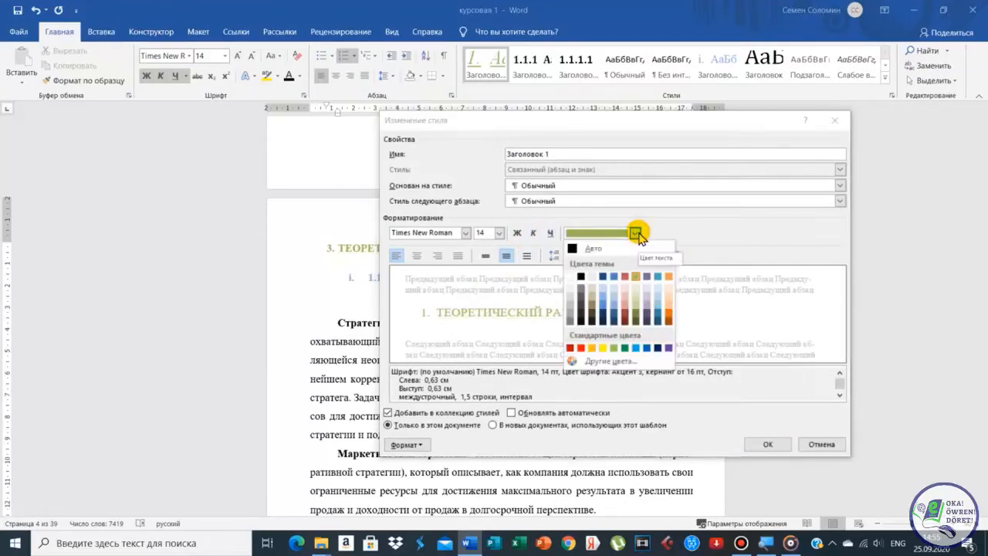
click(600, 248)
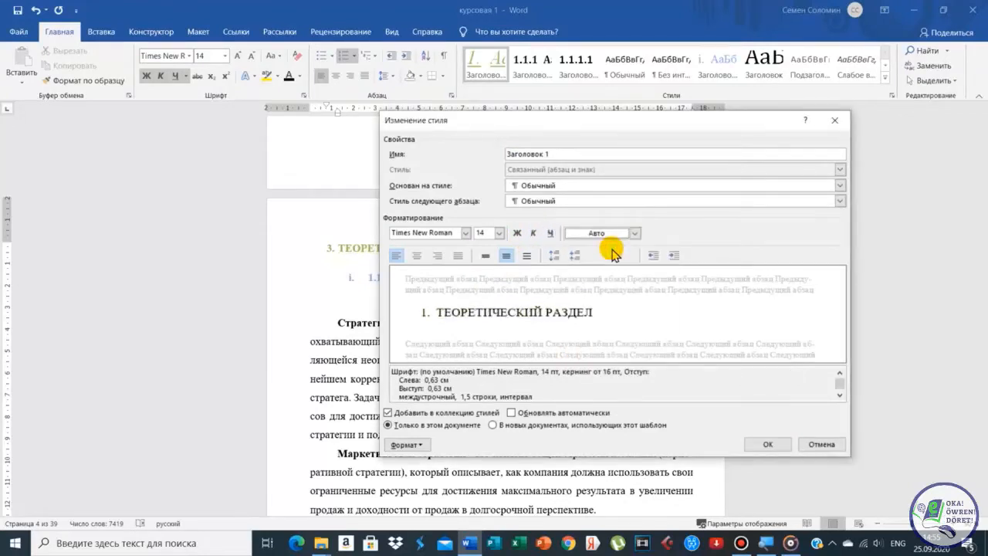
click(416, 258)
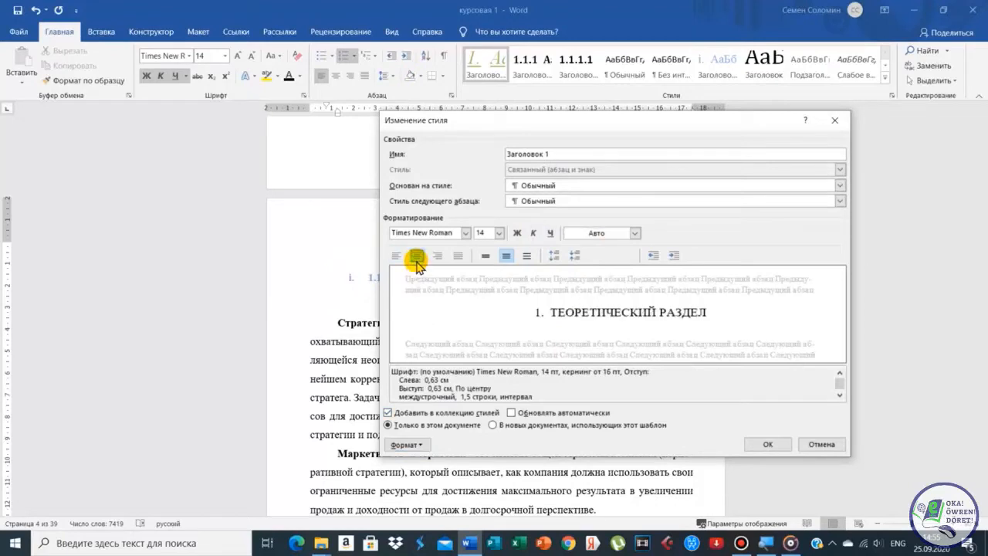
Step: Remove the numbering from the «Заголовок 1» style and apply the style changes
click(422, 447)
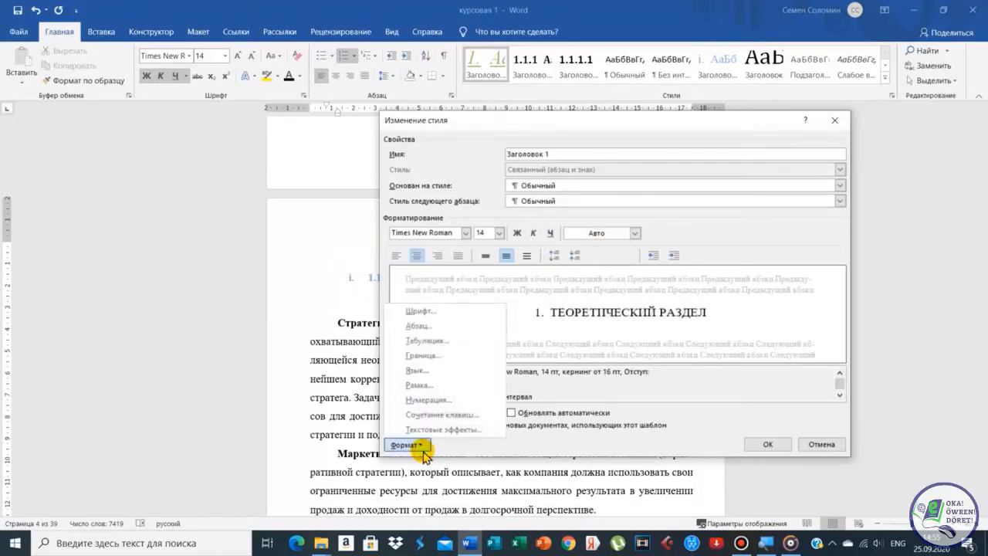
click(420, 400)
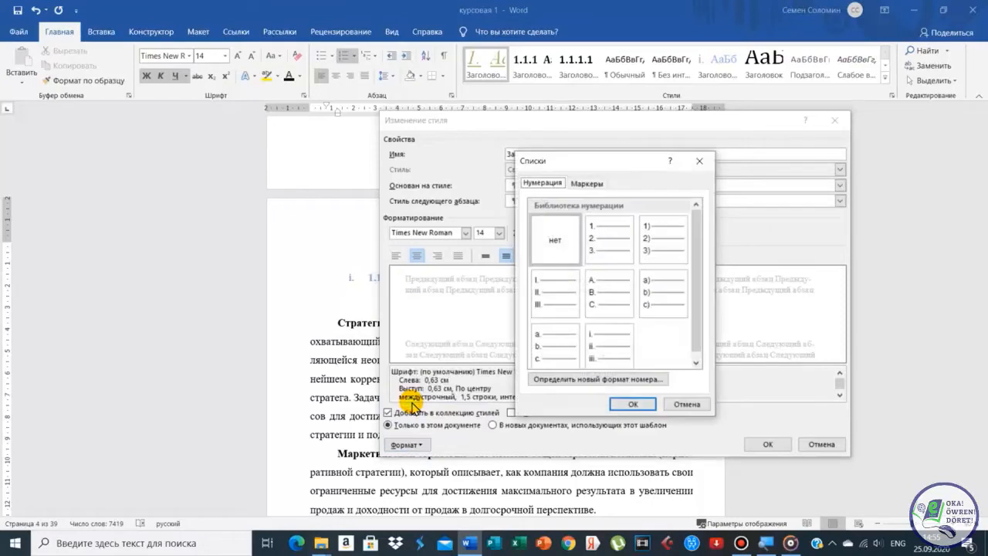
click(553, 237)
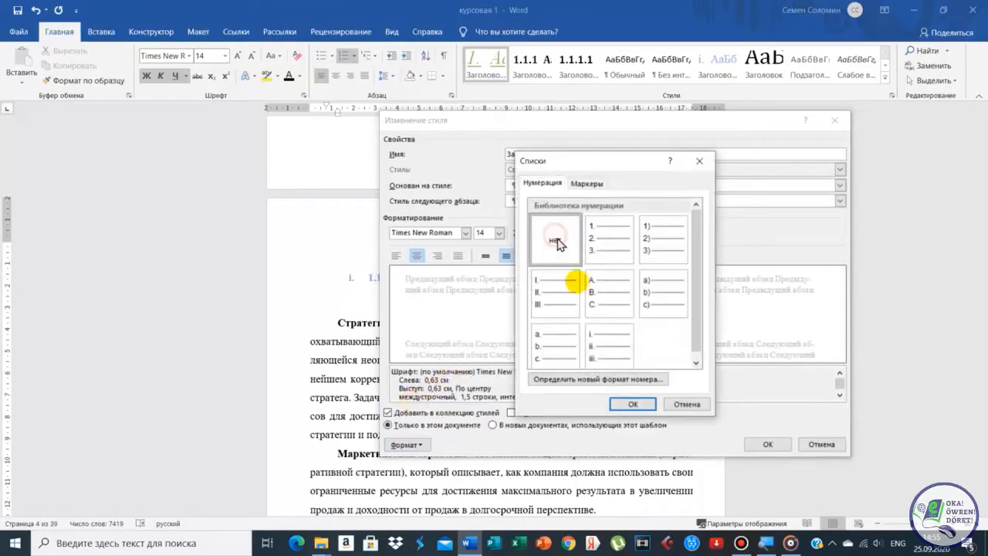
click(632, 404)
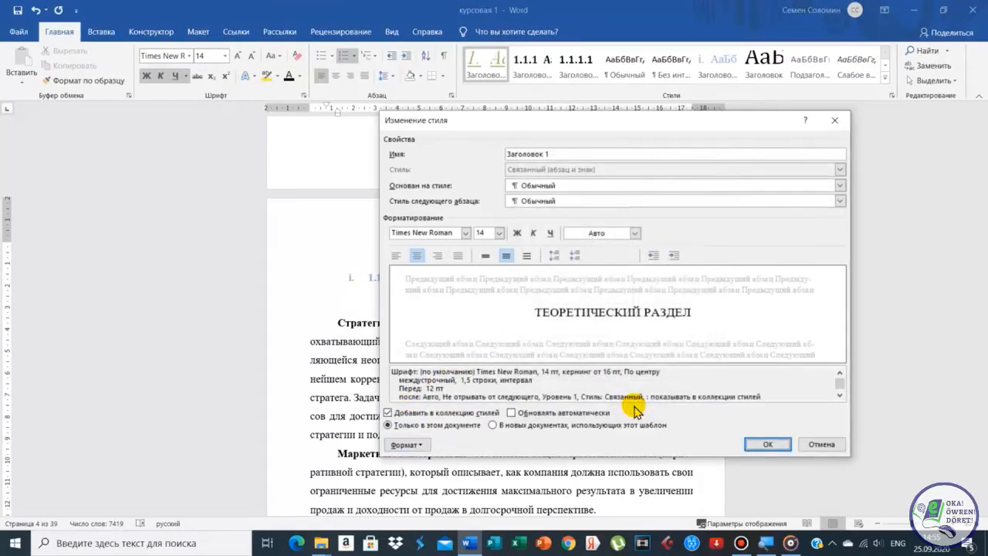
click(763, 442)
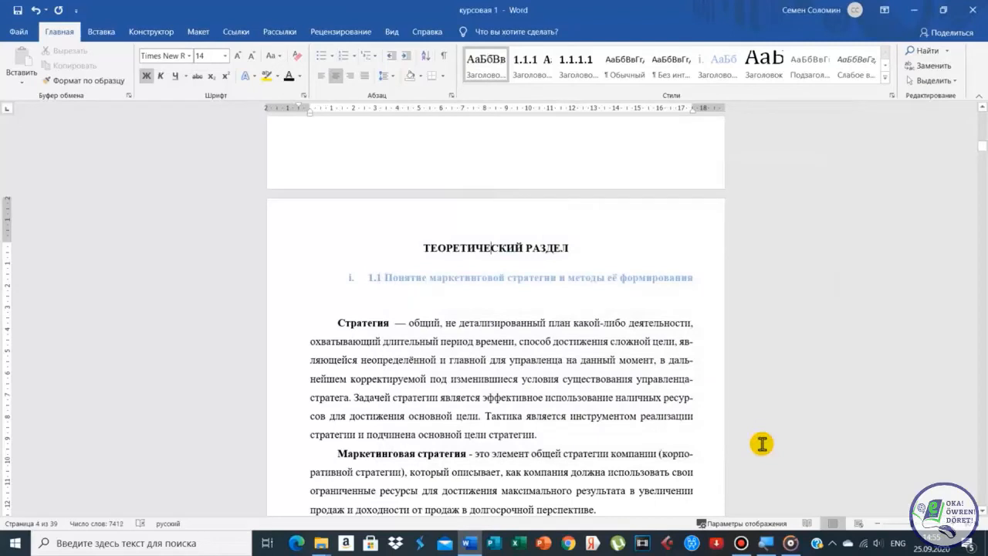
Step: Modify the «Заголовок 2» style of subheading 1.1 to automatic text colour and left alignment
scroll(762, 443, down, 1)
click(518, 212)
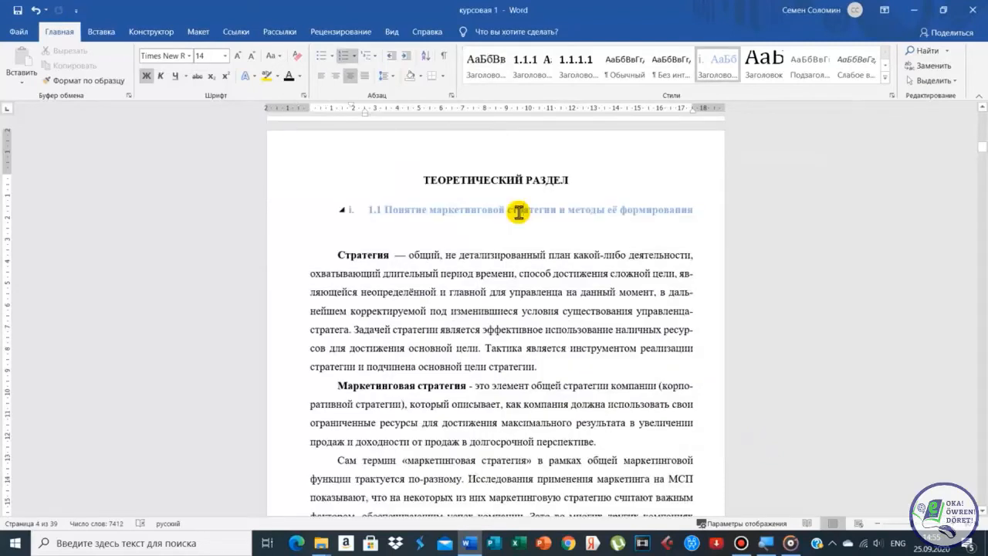
triple_click(519, 213)
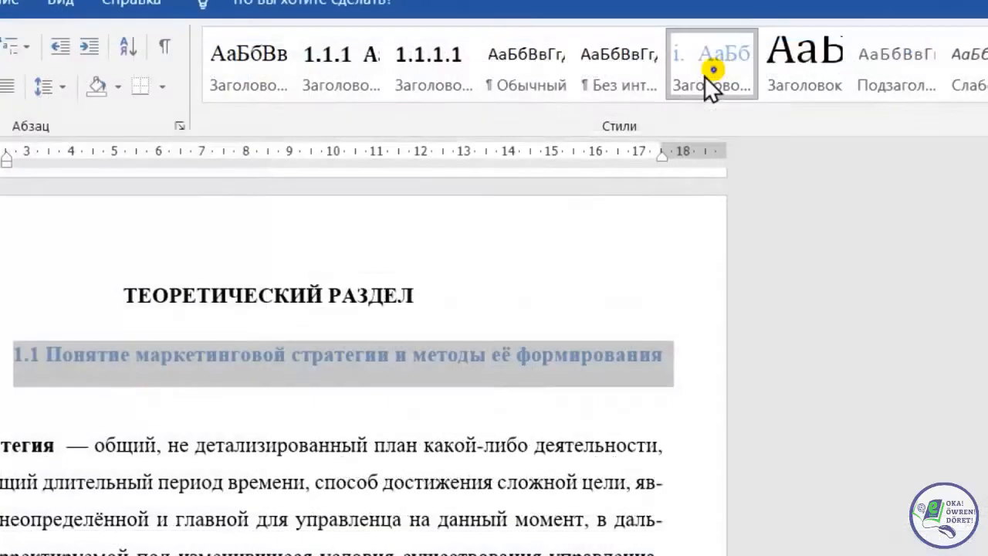
right_click(721, 70)
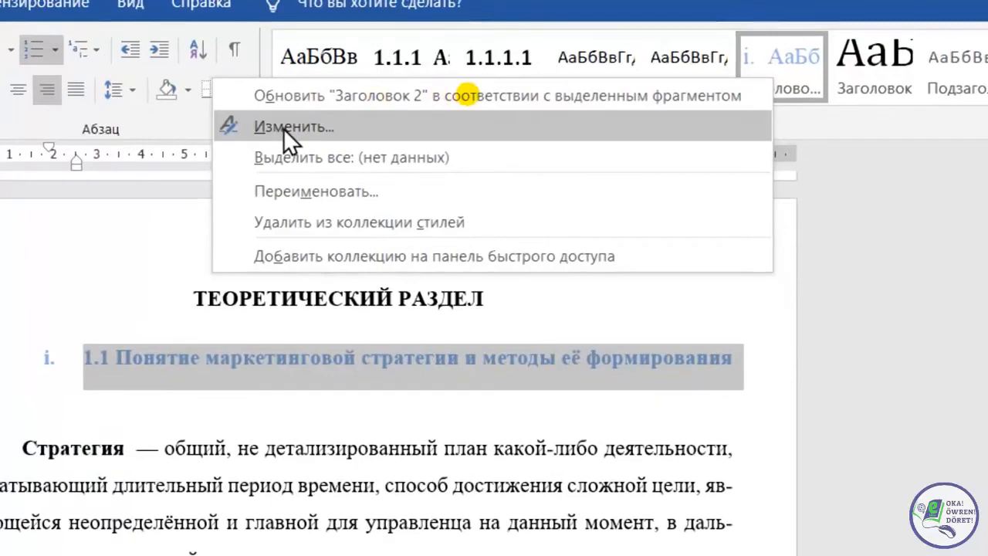
click(283, 128)
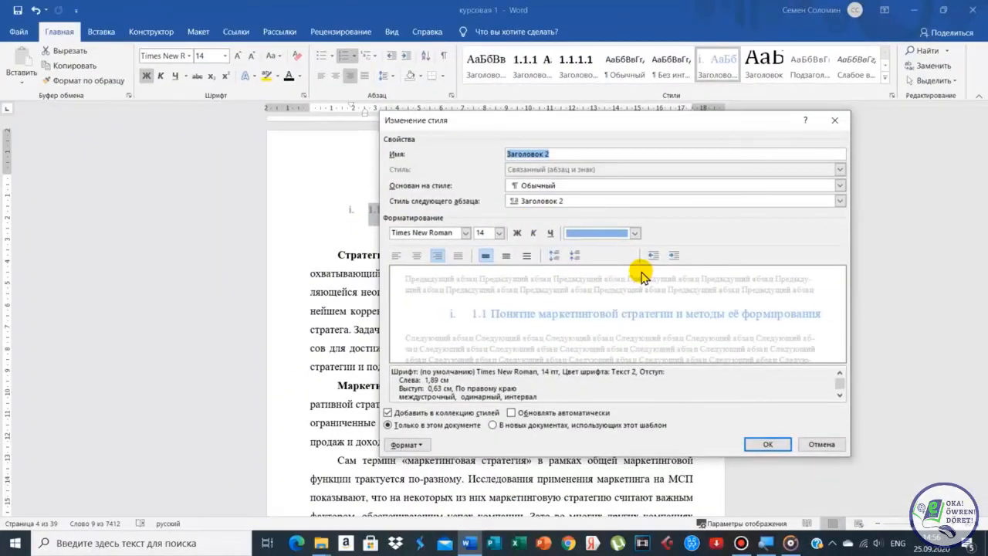
click(635, 233)
click(615, 251)
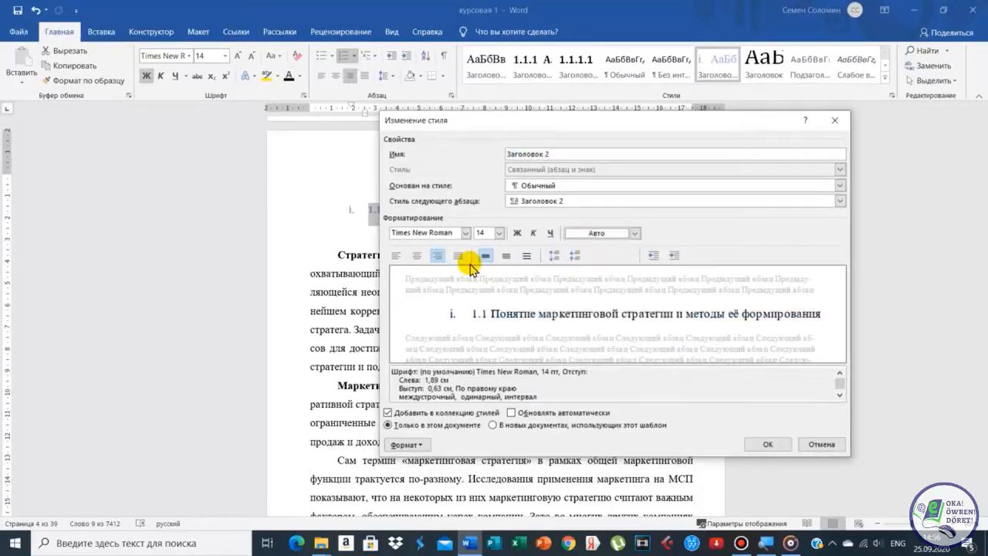
click(397, 255)
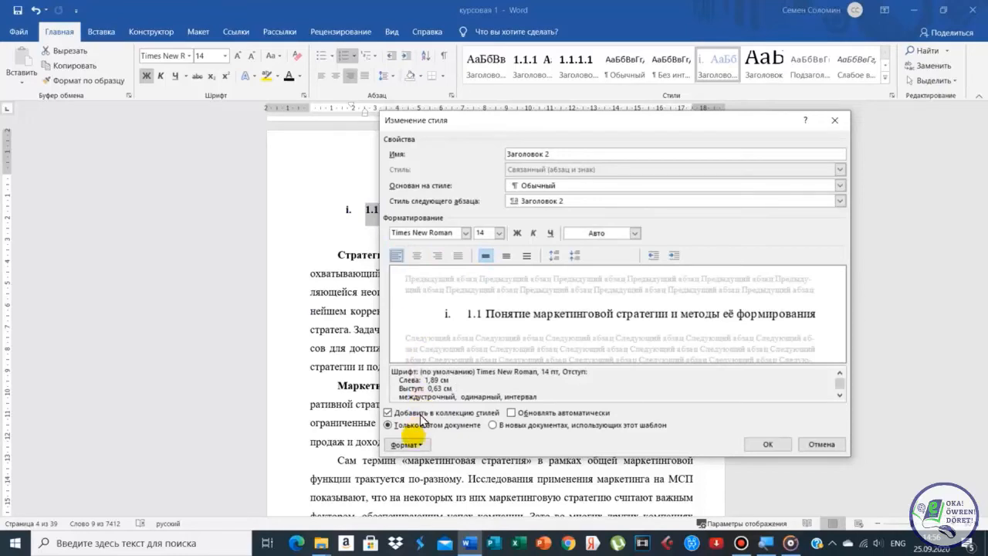
Step: Remove the numbering from the «Заголовок 2» style by choosing «нет» in the numbering library
click(413, 447)
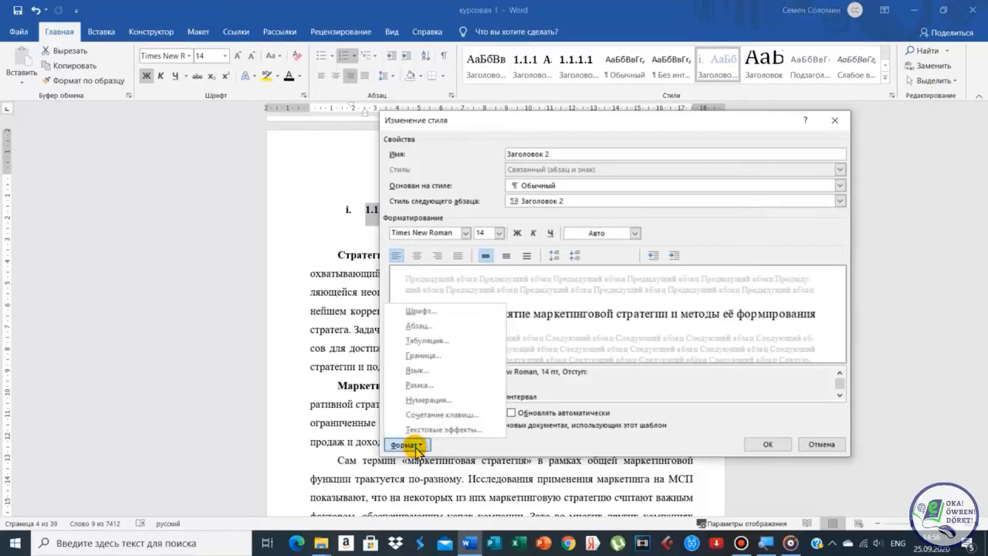
click(415, 401)
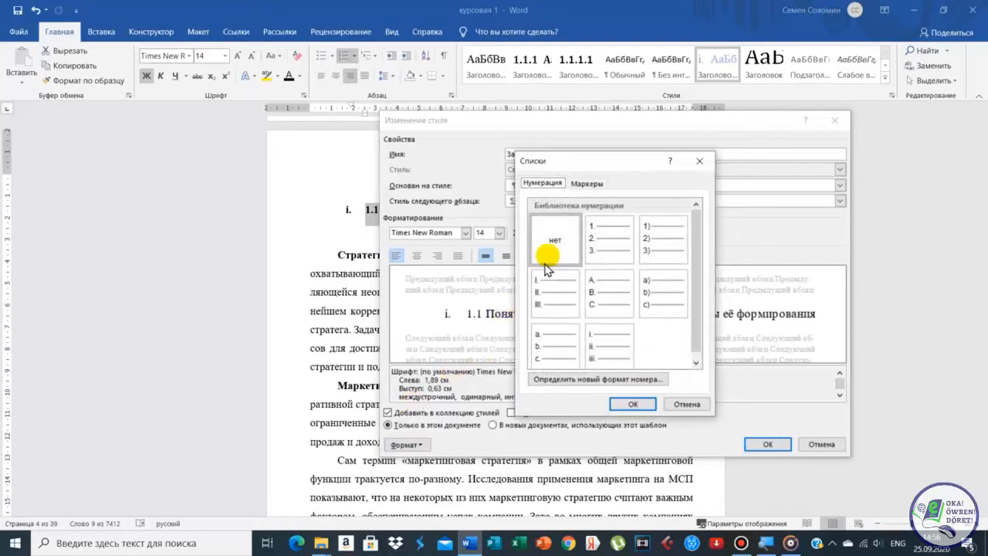
click(557, 236)
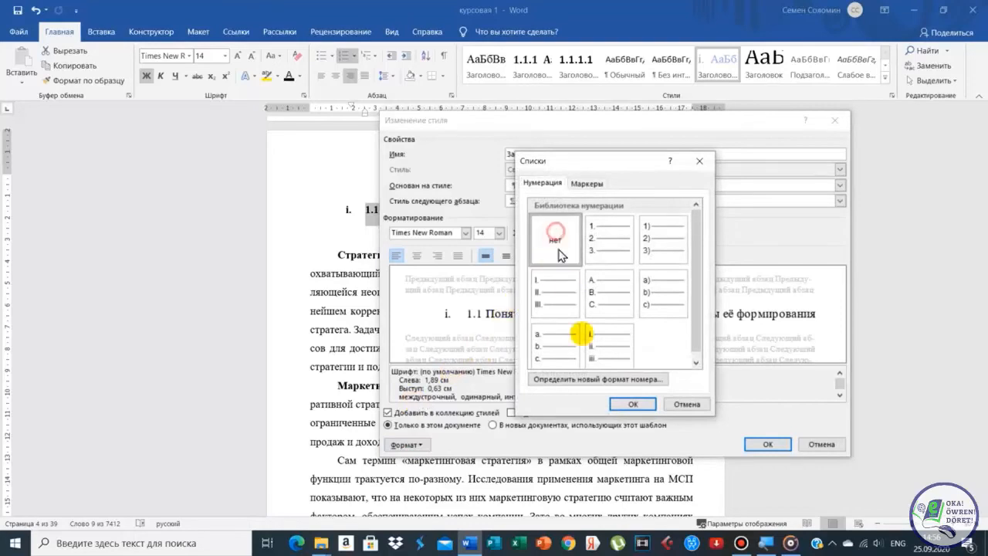
click(632, 404)
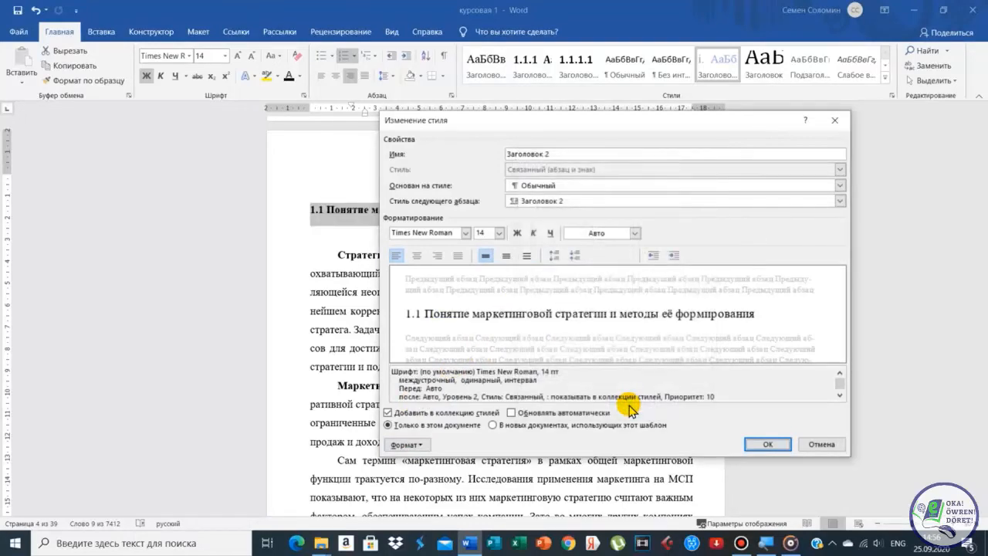
Step: Give the «Заголовок 2» style a first-line indent of 1.25 cm and apply the style changes
click(498, 467)
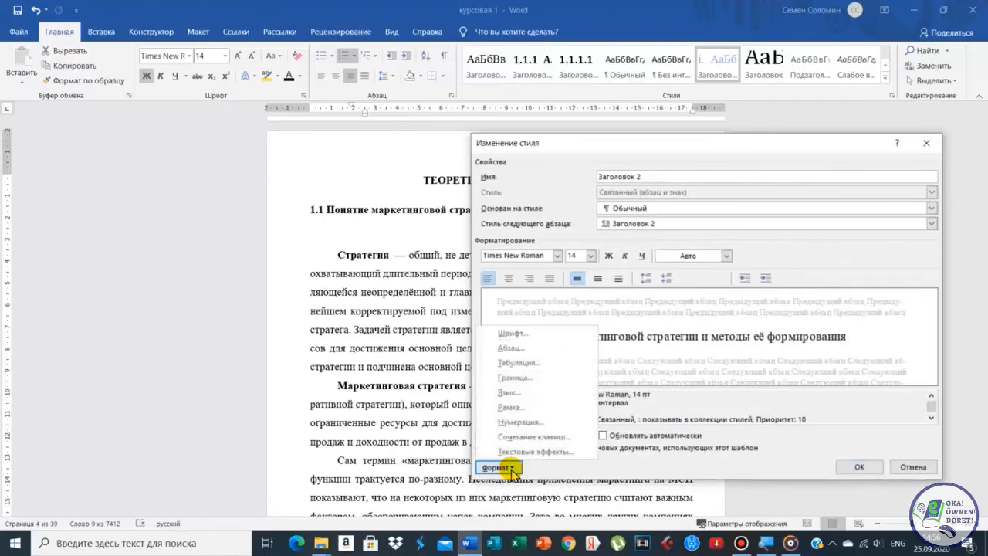
click(510, 347)
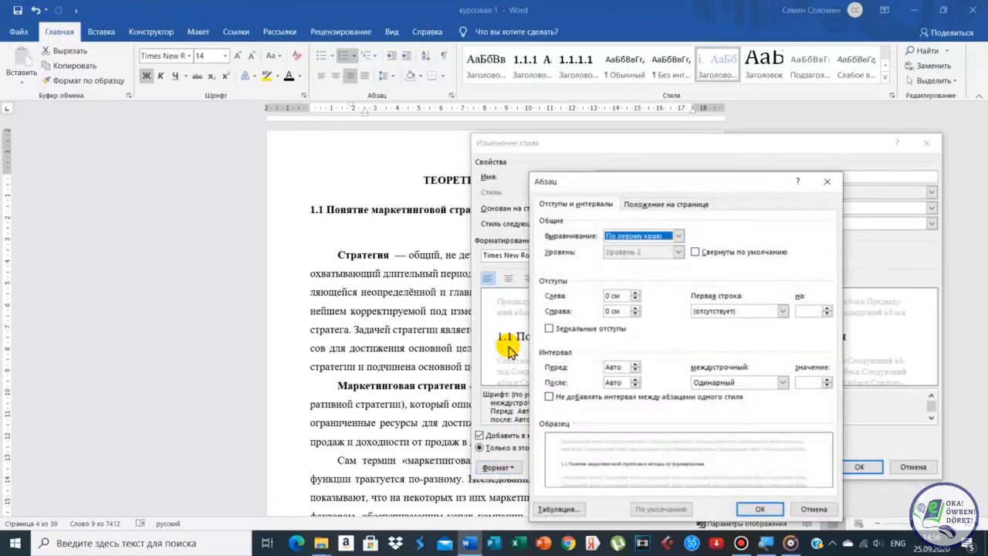
click(781, 311)
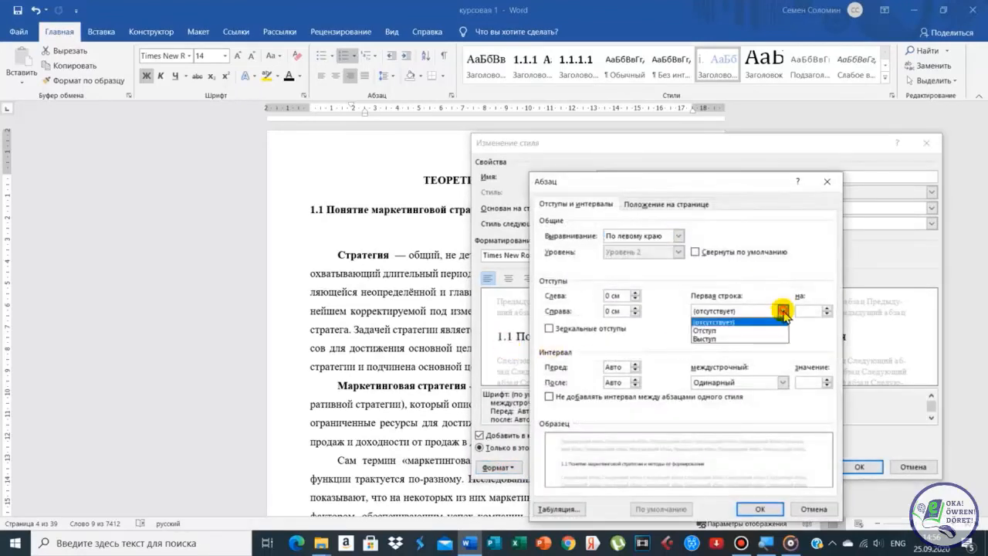
click(726, 330)
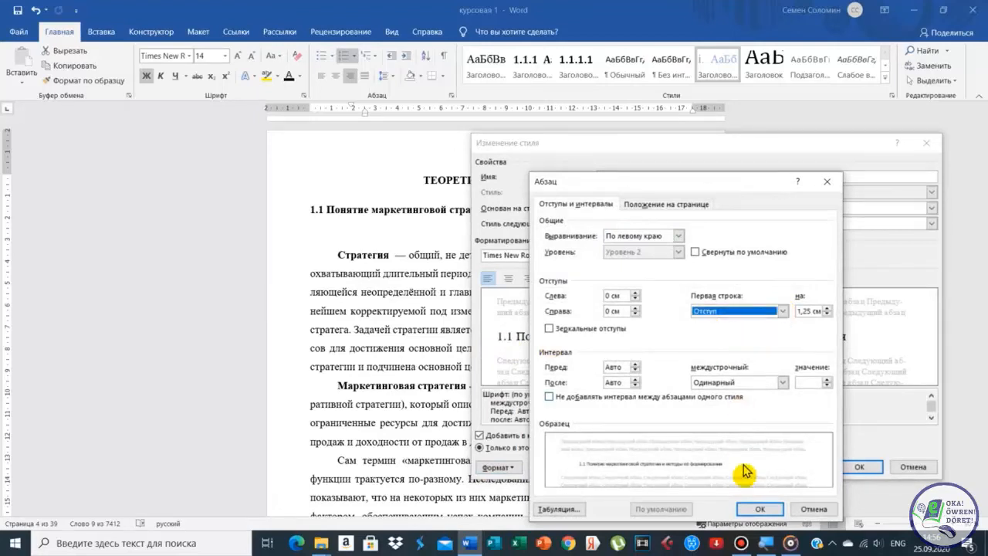
click(757, 510)
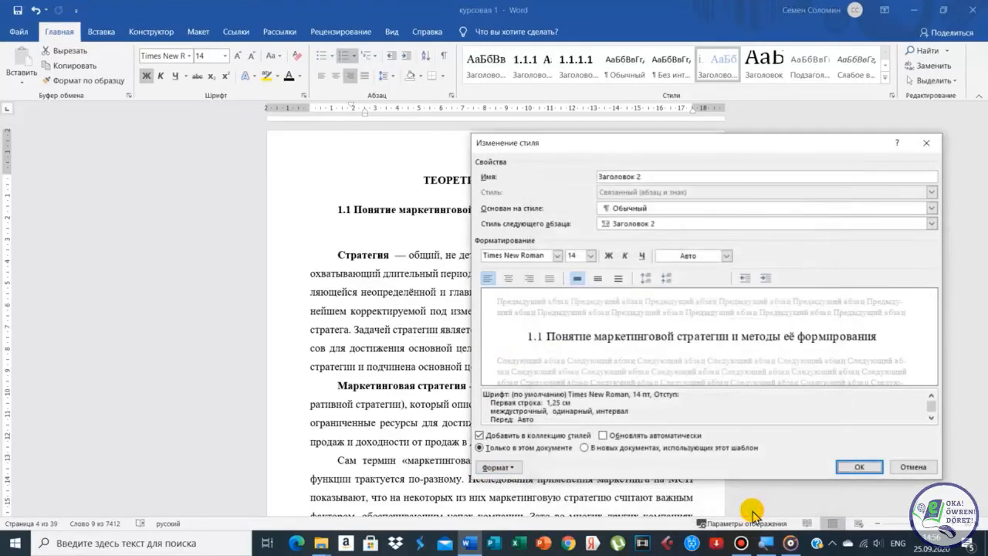
click(869, 469)
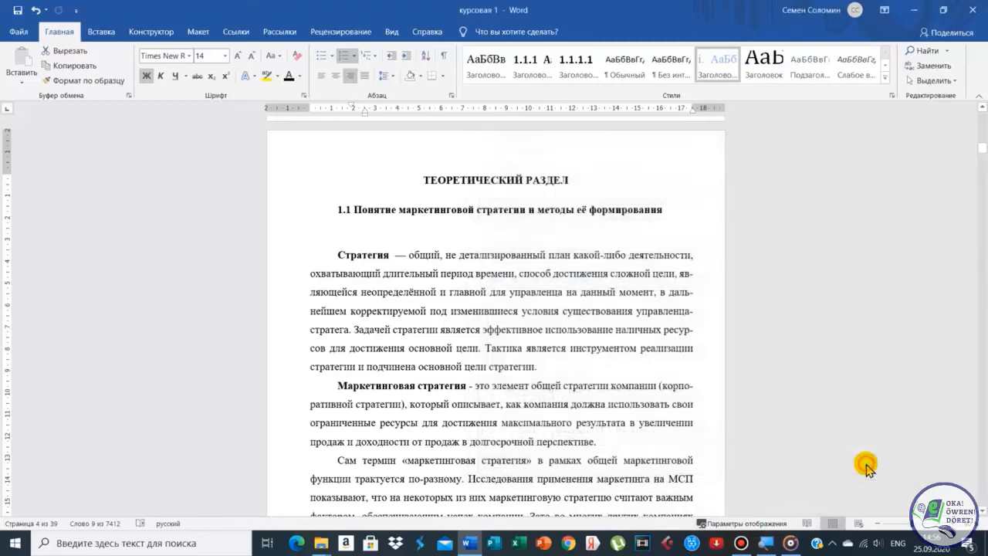
click(454, 309)
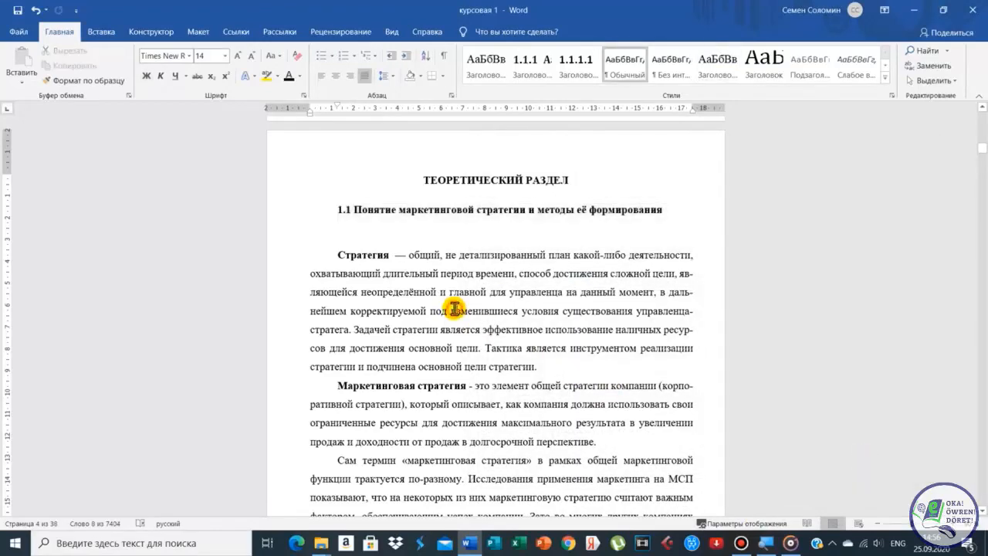